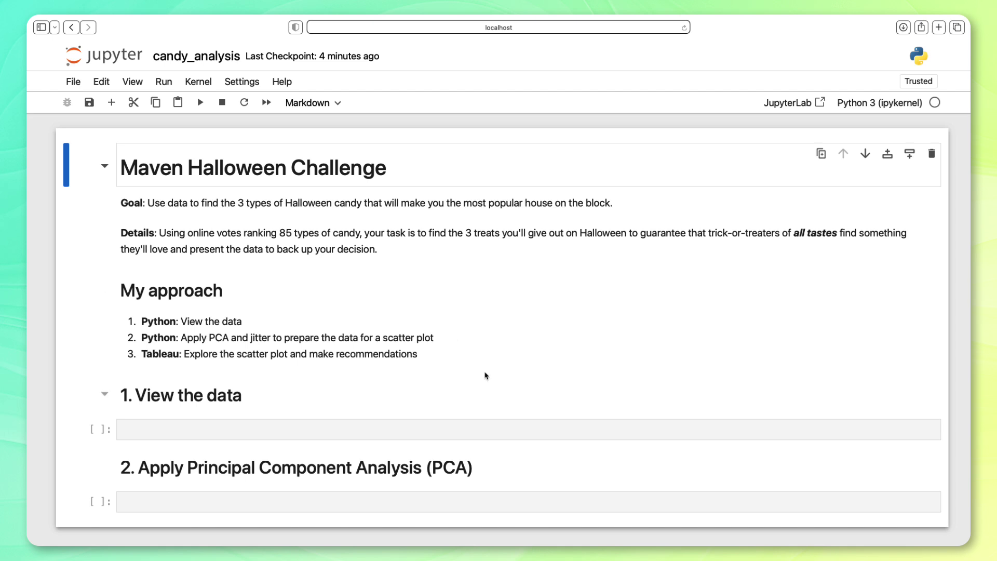
Step: Import pandas as pd and read 'candy-data.csv' with pd.read_csv in the first code cell
left_click(336, 427)
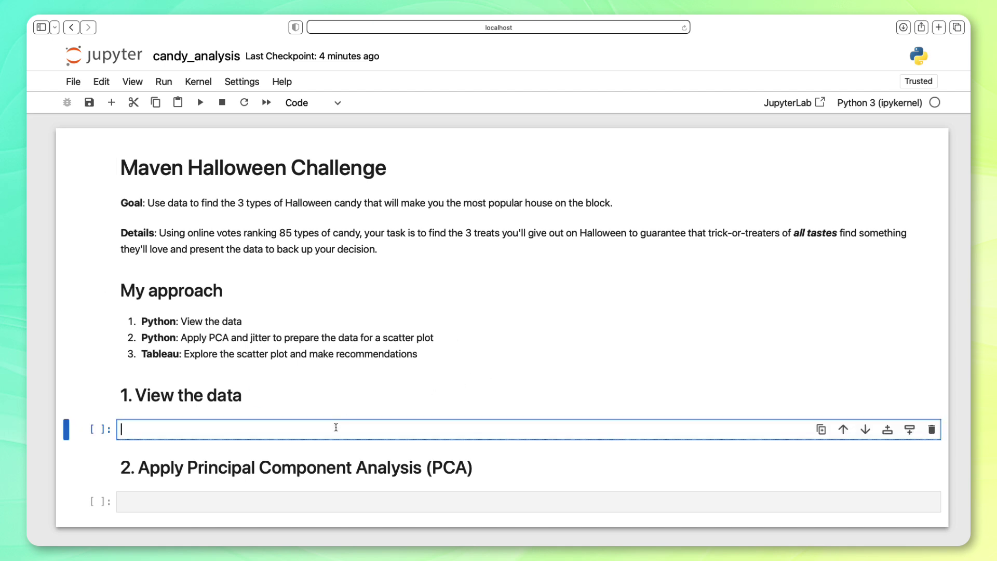
type("import pandas as pd")
key("Return")
key("Return")
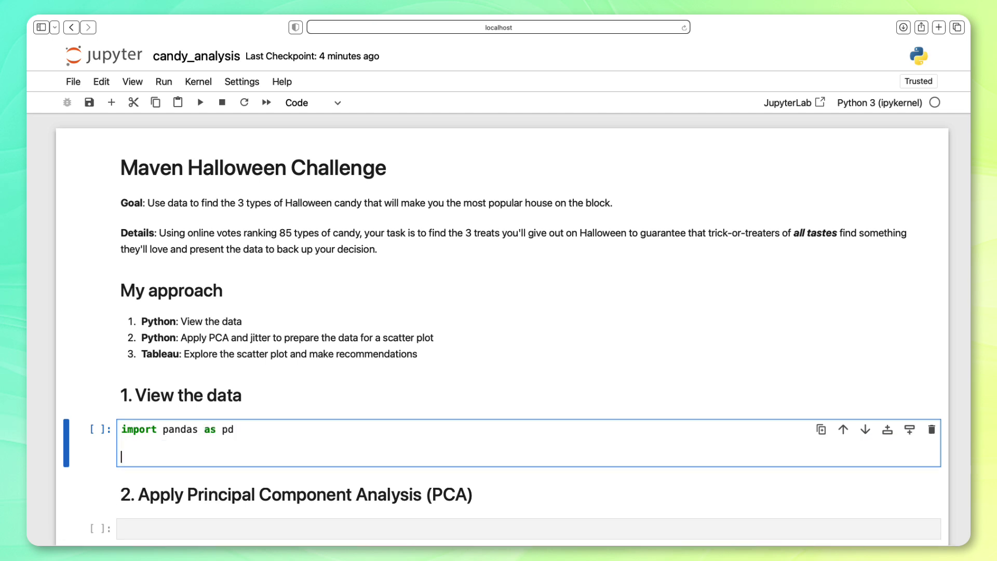
type("pd.read_csv('candy-d")
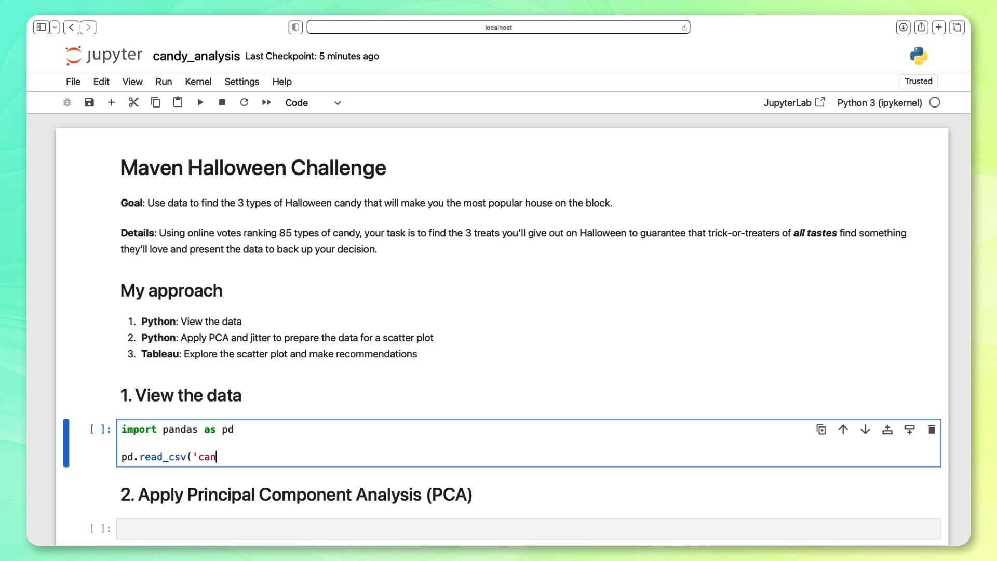
type("ata.csv')")
key("shift+Return")
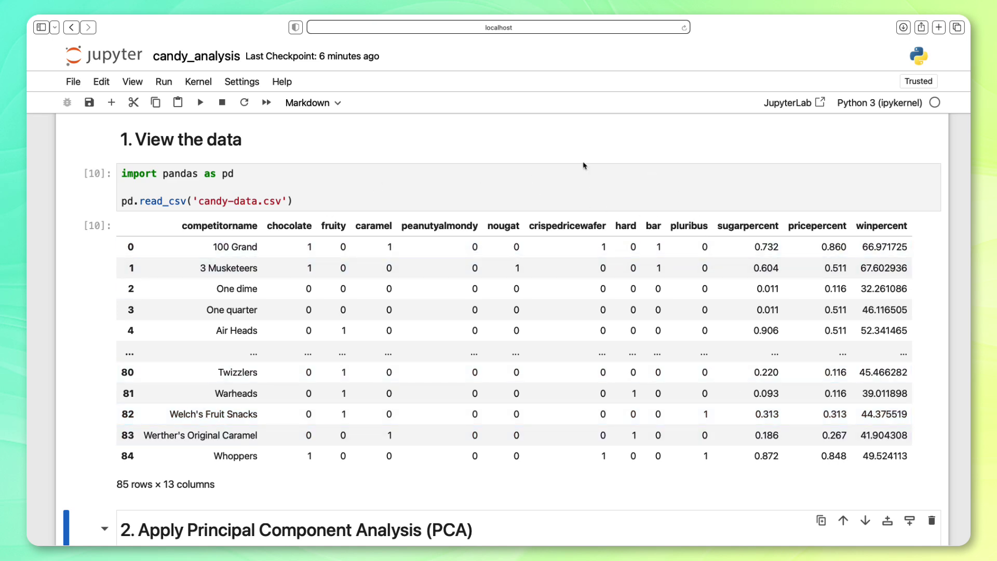
Step: Assign the loaded table to data and preview it with data.head()
left_click(122, 200)
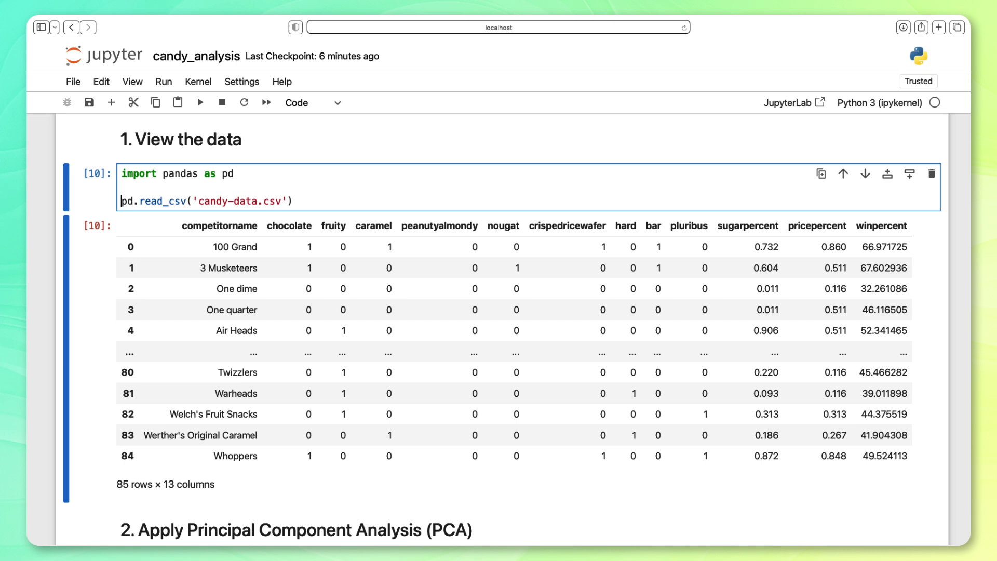
type("data =")
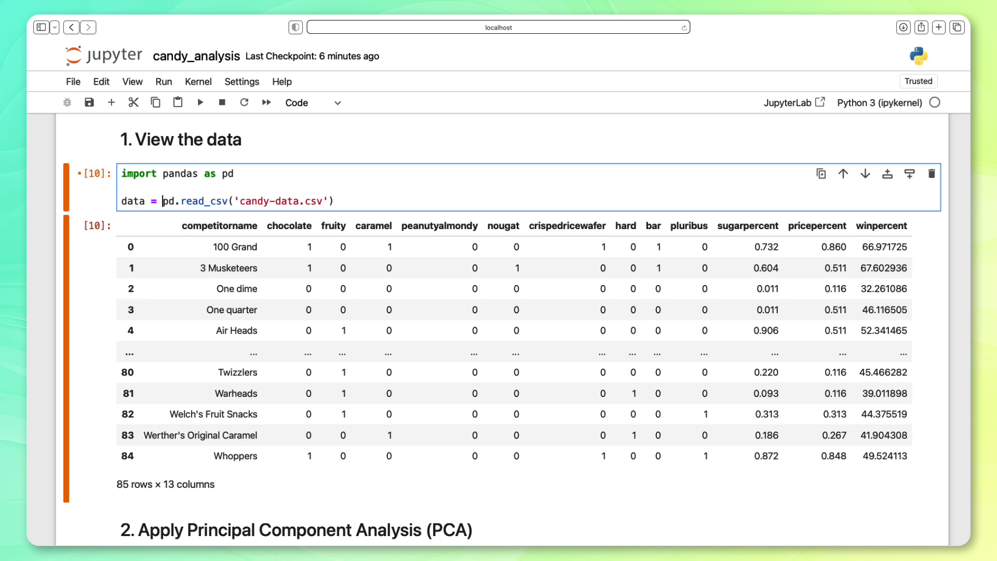
key("End")
key("Return")
type("data.head()")
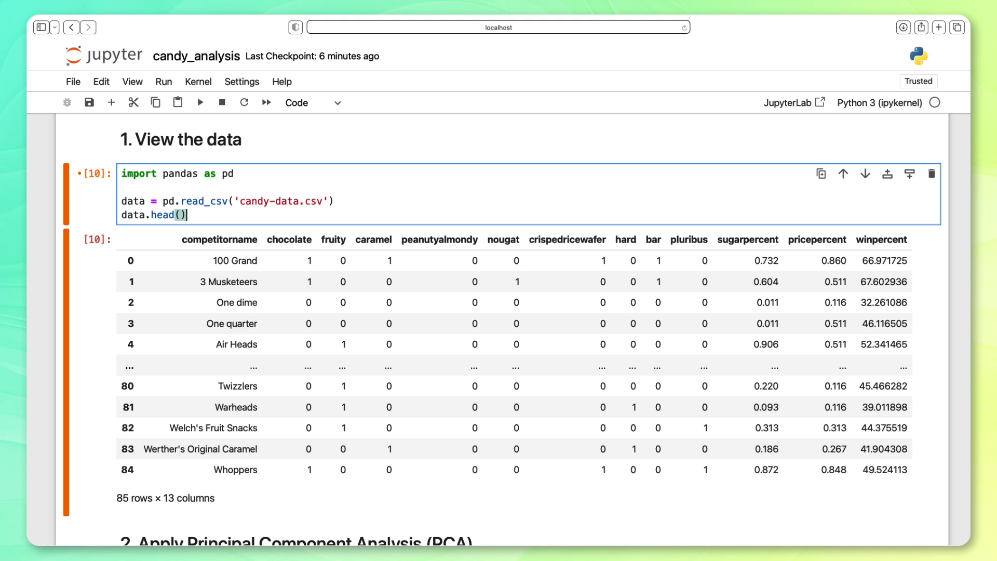
key("shift+Return")
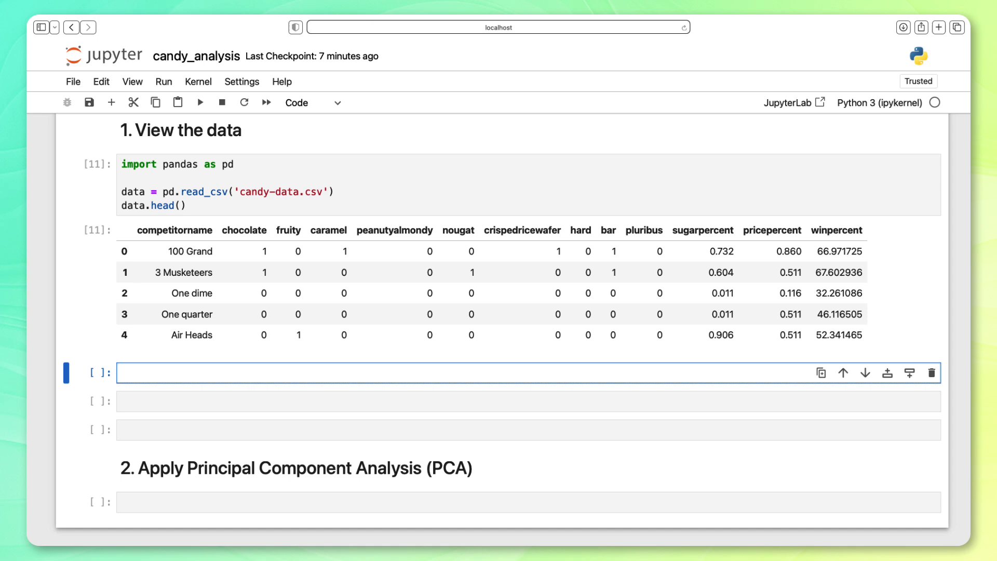
Step: Show only the ingredient columns with data.iloc[:, 1:-3]
type("data.iloc[:, 1:-3]")
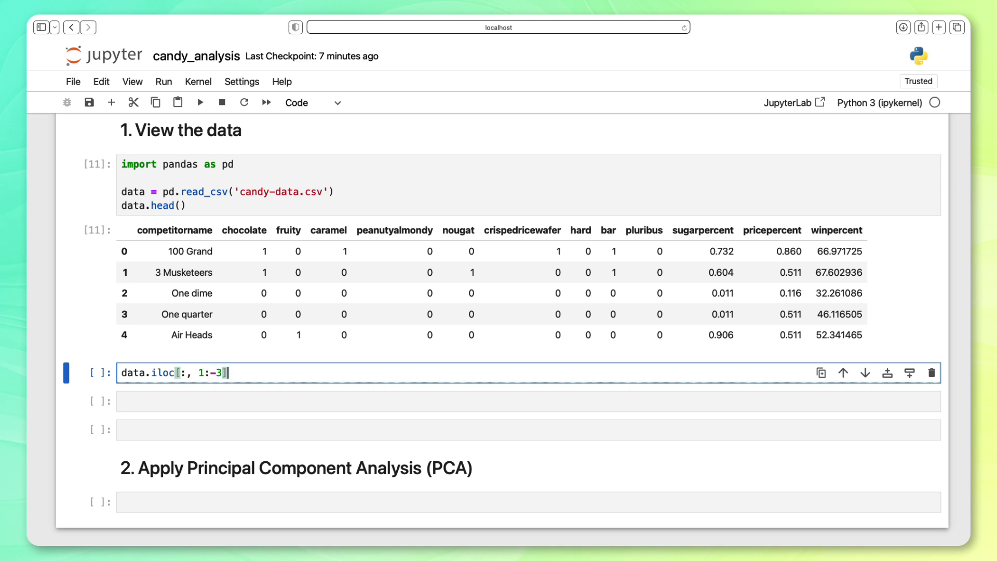
key("shift+Return")
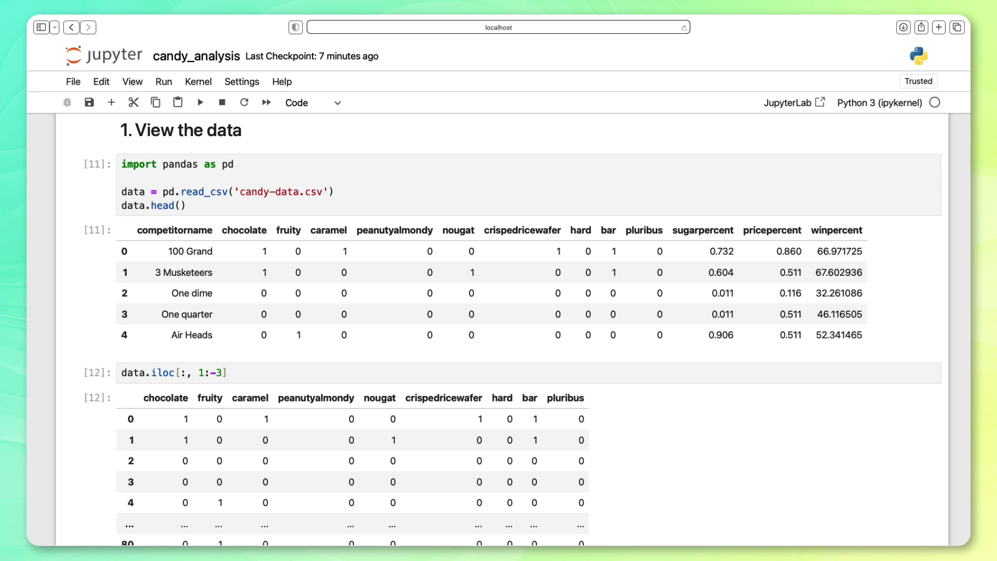
scroll(519, 328, "down", 4)
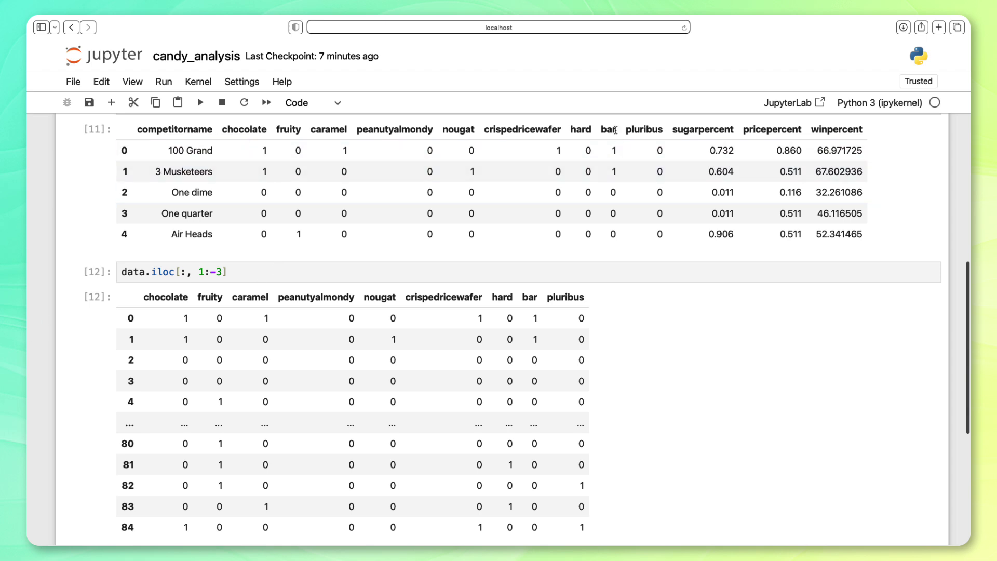
Step: Store that column selection as subset and preview it with subset.head()
left_click(260, 271)
key("super+Left")
type("s")
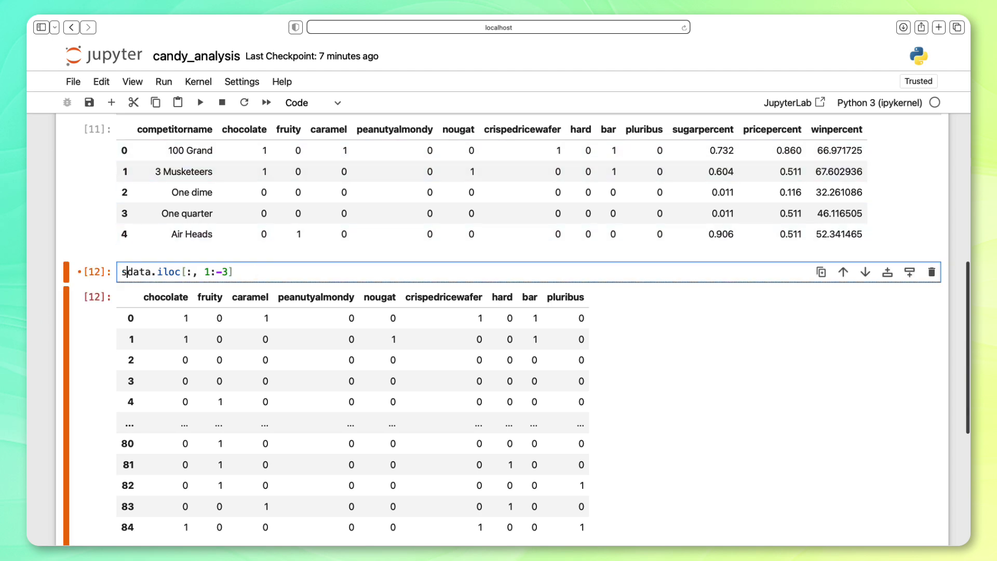
type("ubset =")
key("super+Right")
key("Return")
type("sub")
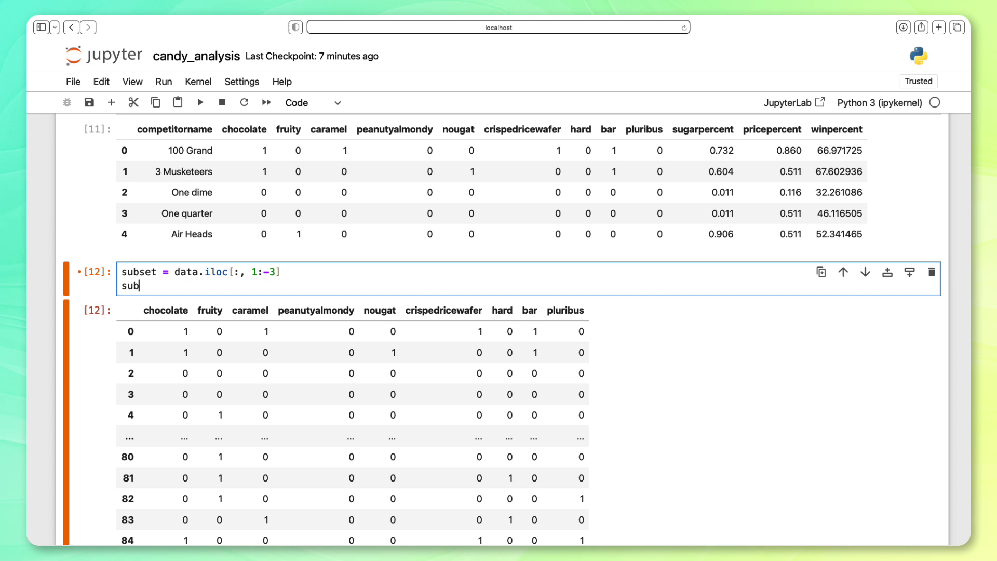
type("set.head()")
key("shift+Return")
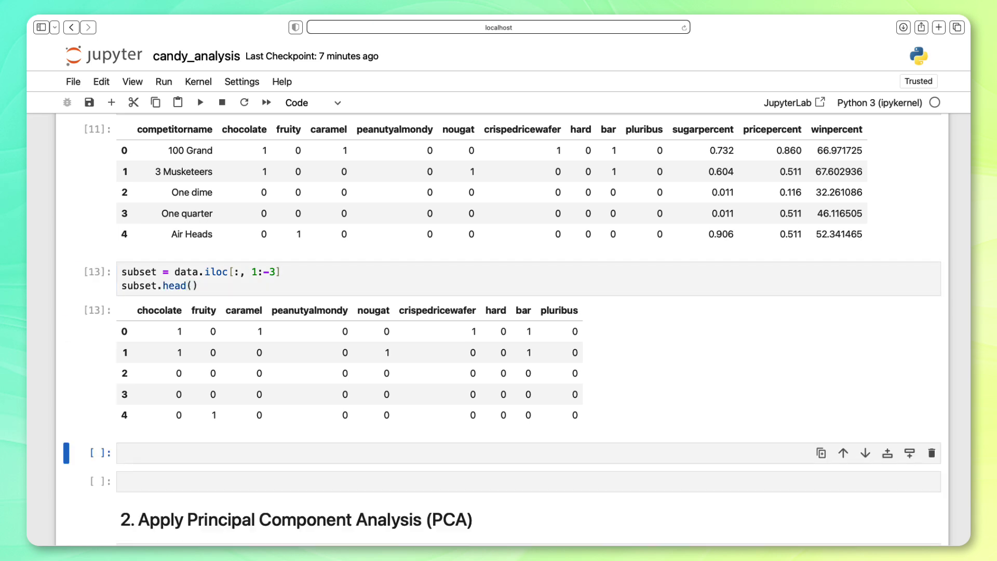
scroll(285, 235, "down", 5)
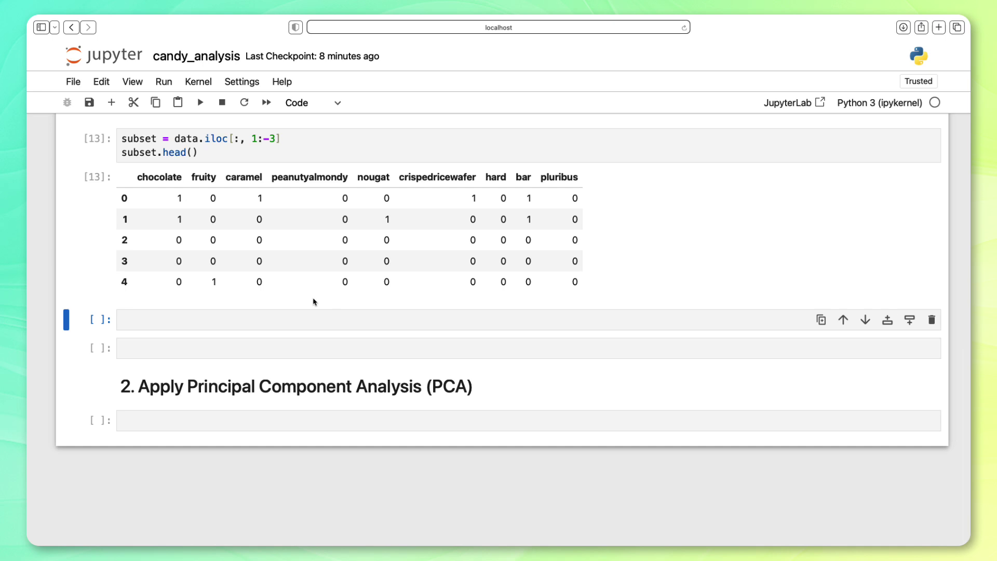
Step: Delete the two leftover empty cells below the subset preview
key("d")
key("d")
key("d")
key("d")
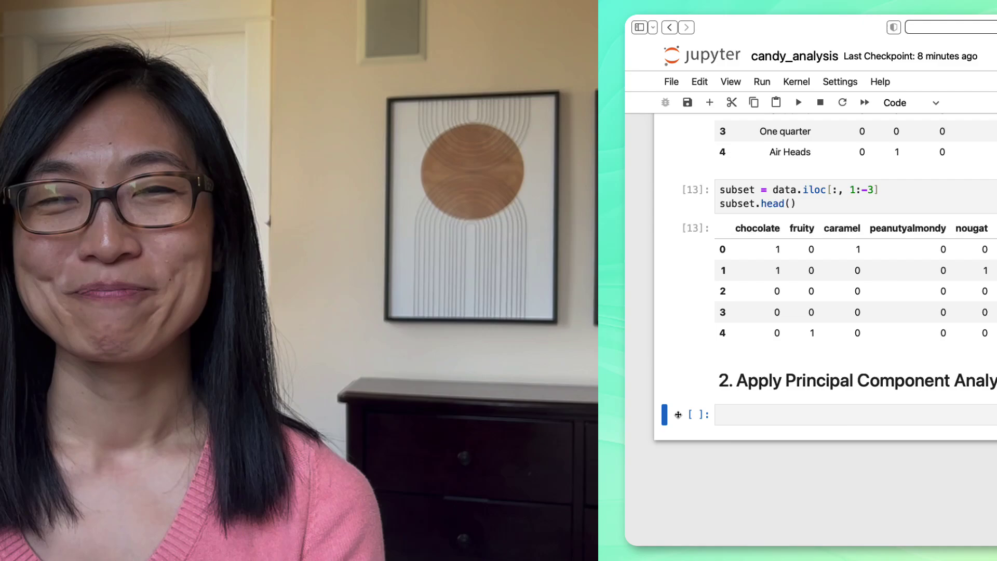
Step: Add a code cell under the PCA heading that imports PCA from sklearn.decomposition
key("b")
key("b")
key("b")
key("b")
key("b")
scroll(187, 343, "down", 5)
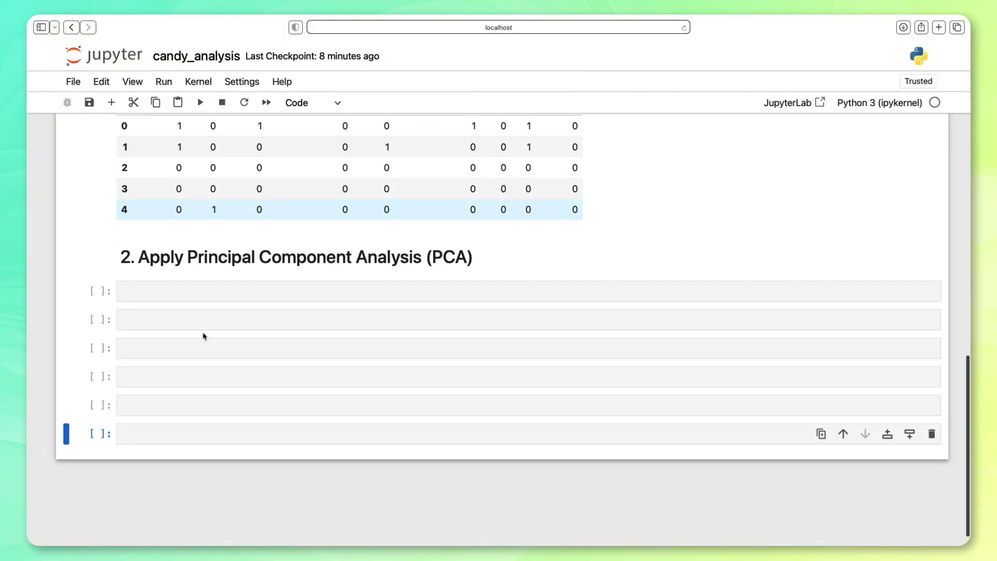
left_click(150, 270)
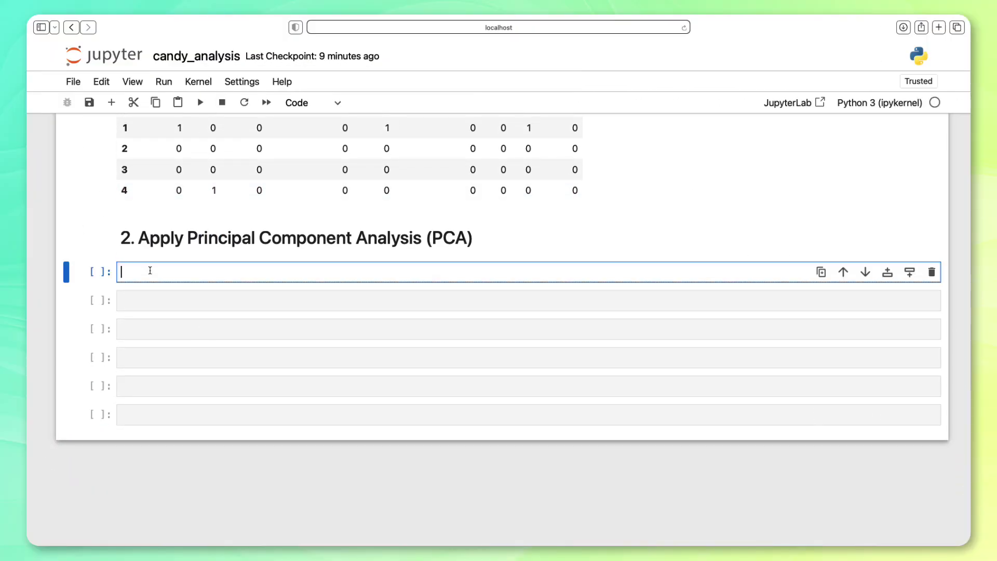
type("from sklearn.decomposition import PCA")
key("shift+Return")
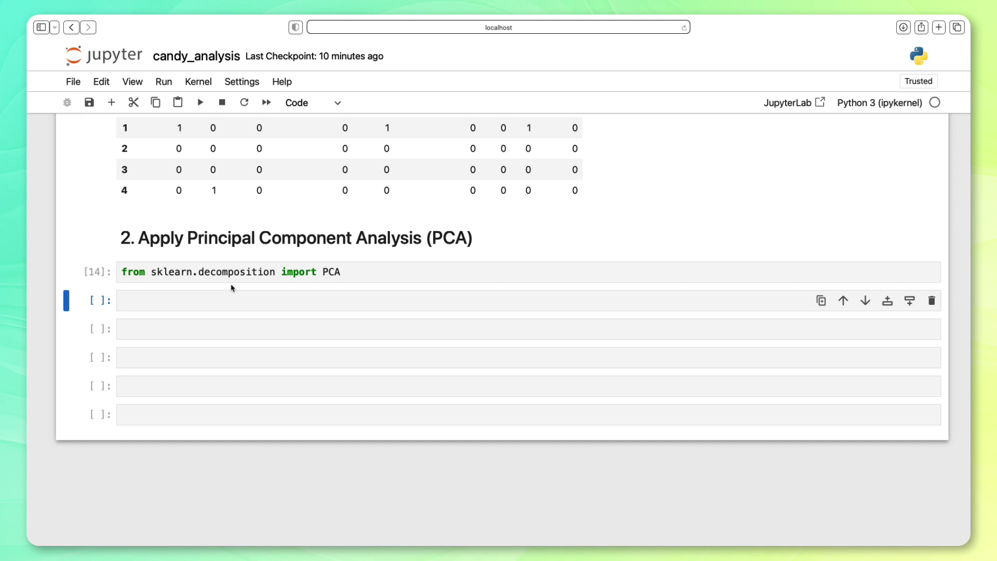
Step: Create a two-component model with pca = PCA(n_components=2)
left_click(322, 296)
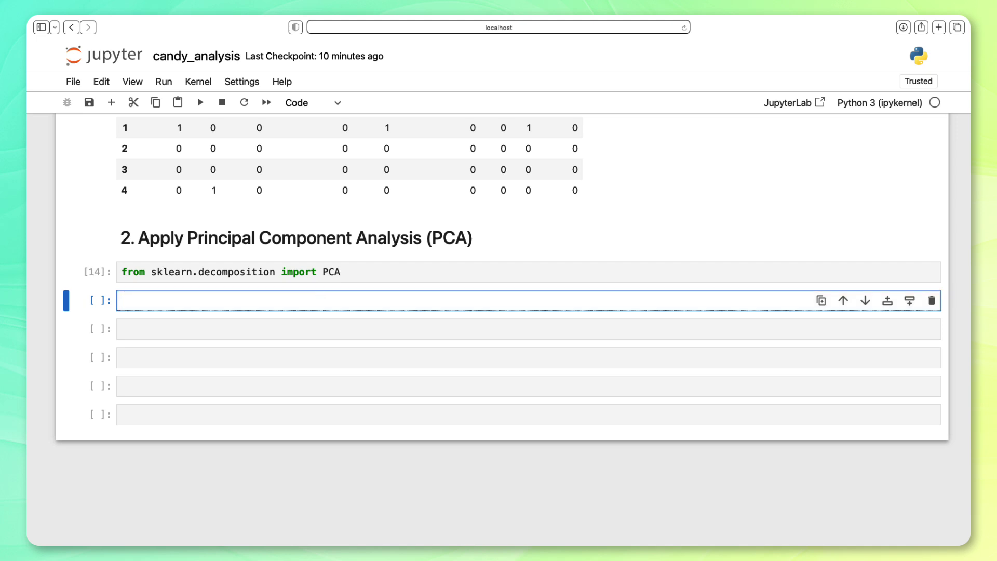
type("pca = PCA(n_component=2)")
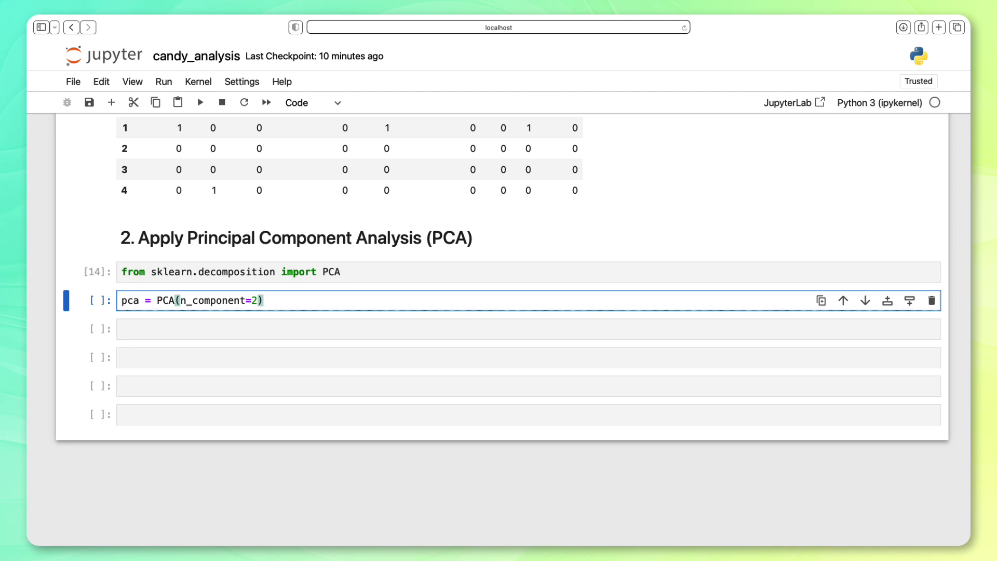
left_click(245, 300)
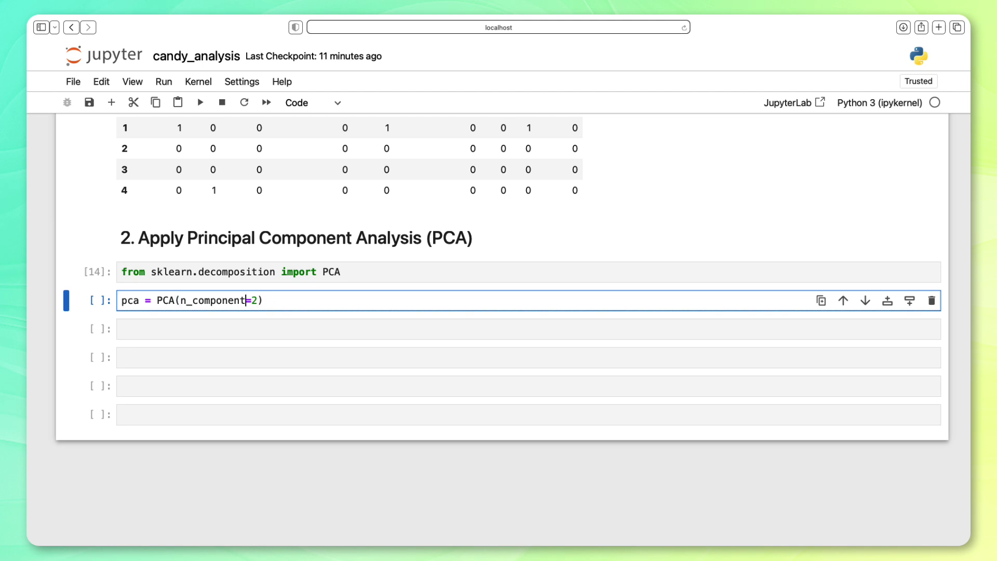
type("s")
key("shift+Return")
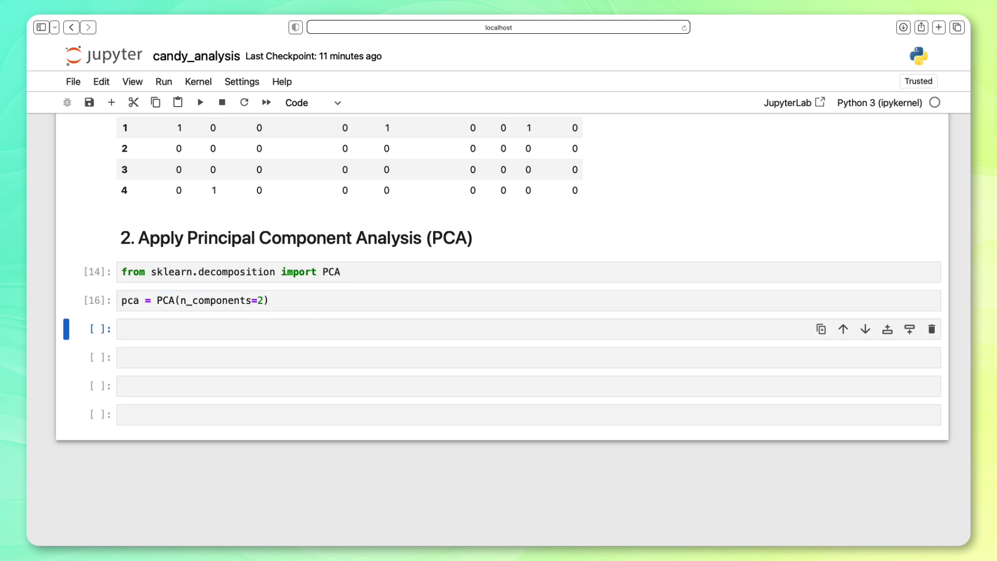
Step: Fit the PCA model to the ingredient columns with pca.fit(subset)
left_click(128, 325)
type("pca.fi")
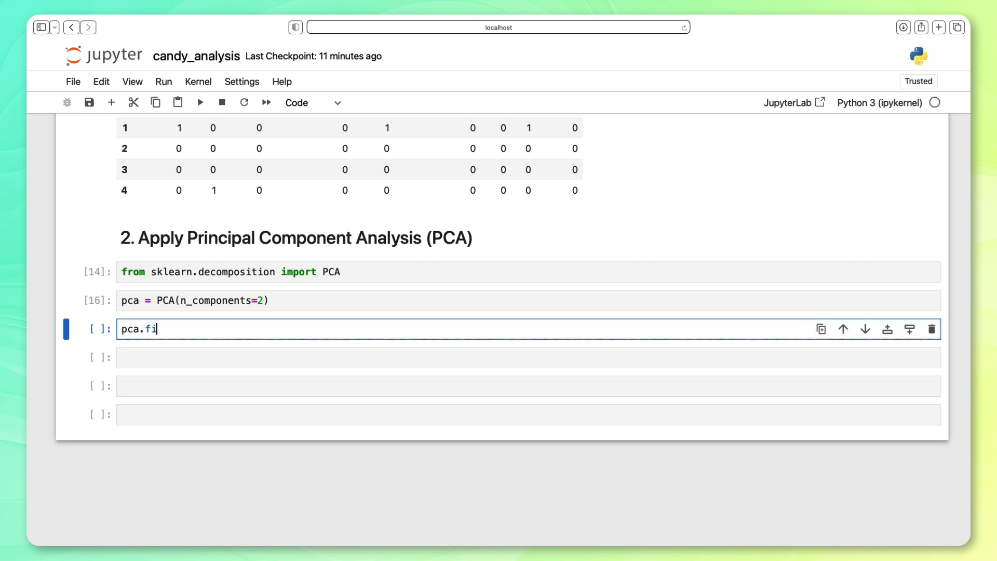
type("t(subset)")
key("shift+Return")
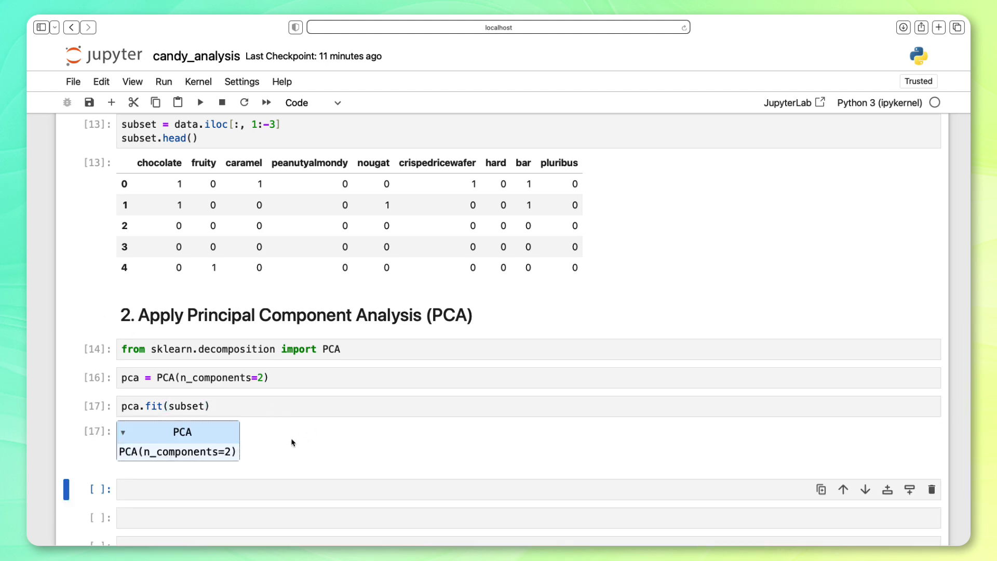
scroll(292, 442, "down", 2)
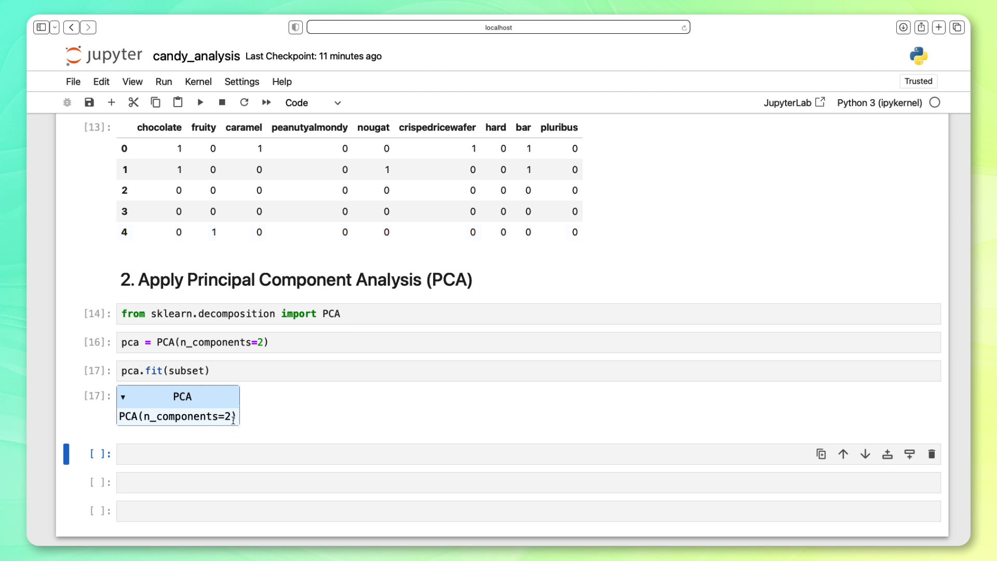
scroll(233, 420, "down", 5)
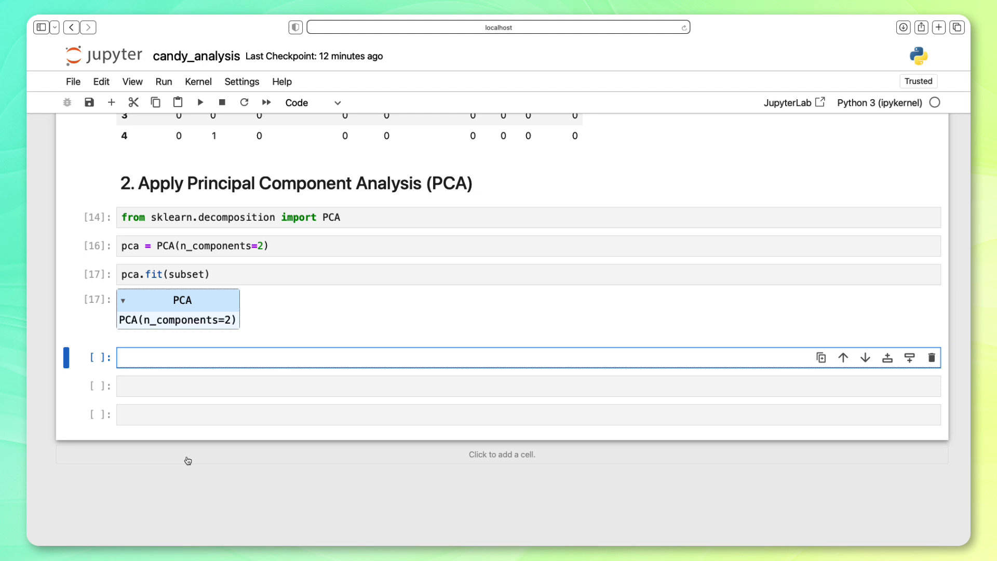
Step: Display pca.explained_variance_ratio_, showing 0.457 and 0.155
type("pca.expl")
key("Down")
key("Return")
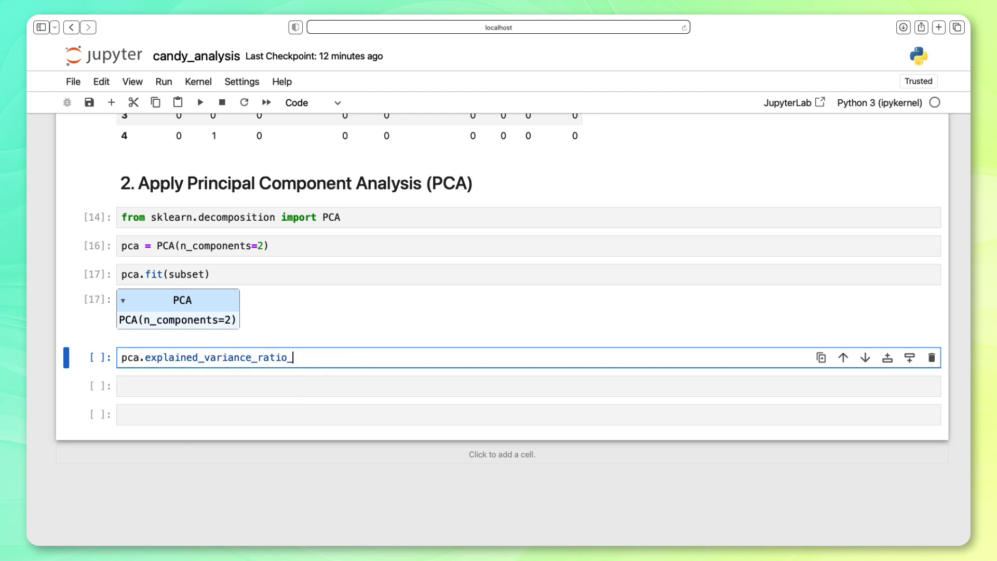
key("shift+Return")
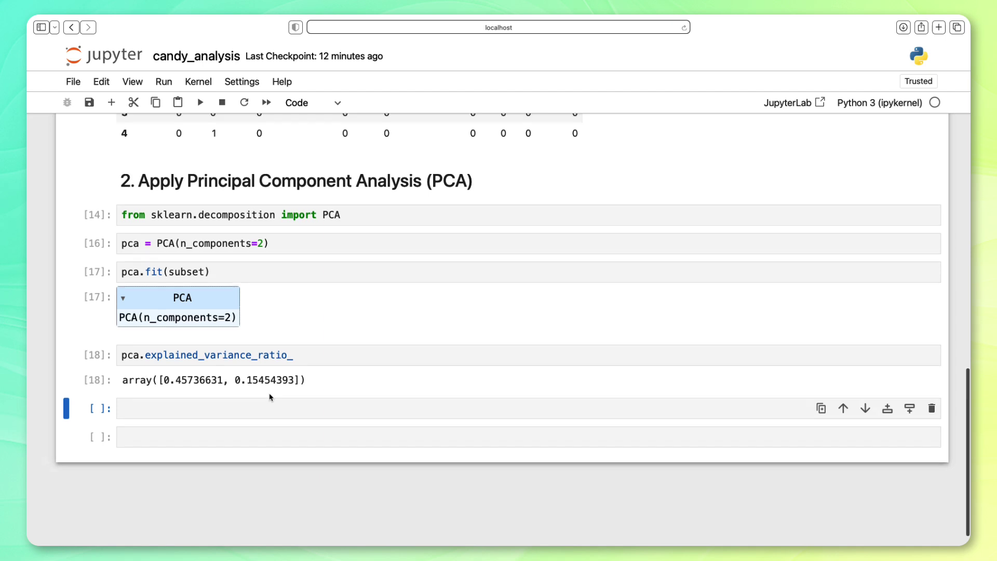
scroll(270, 397, "down", 1)
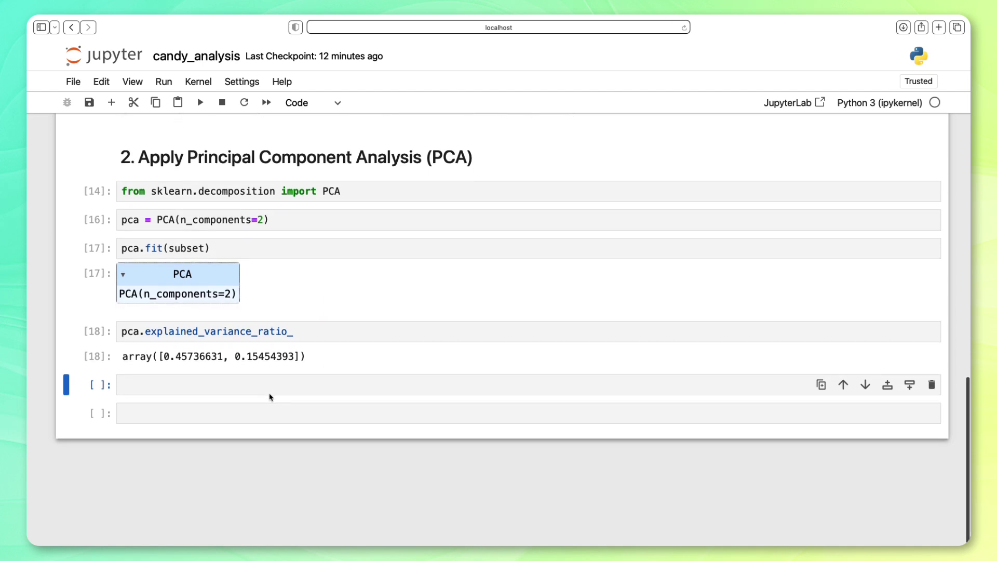
Step: Transform subset with pca.transform and wrap the result in pd.DataFrame
left_click(217, 389)
type("pca")
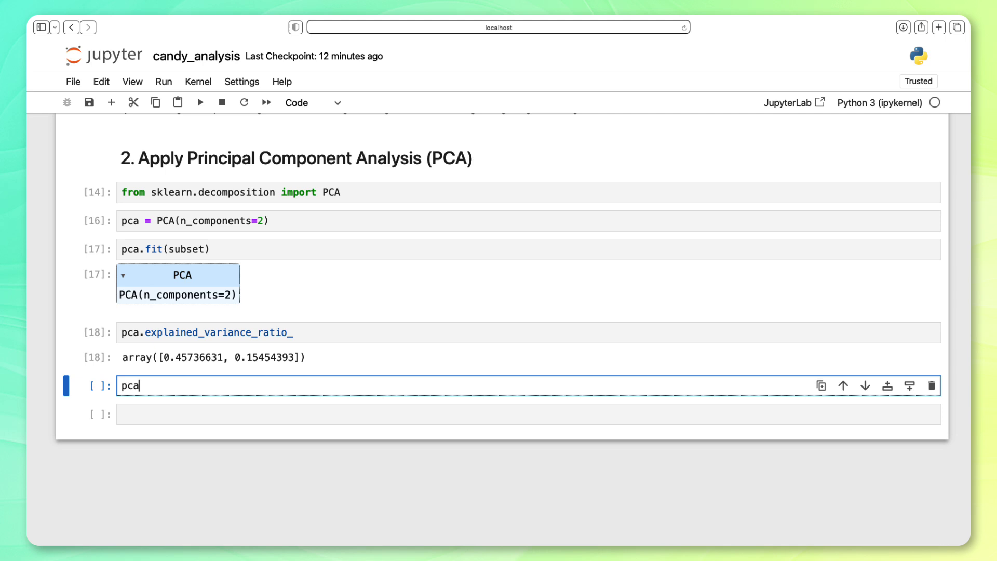
type(".transform(subset)")
key("shift+Return")
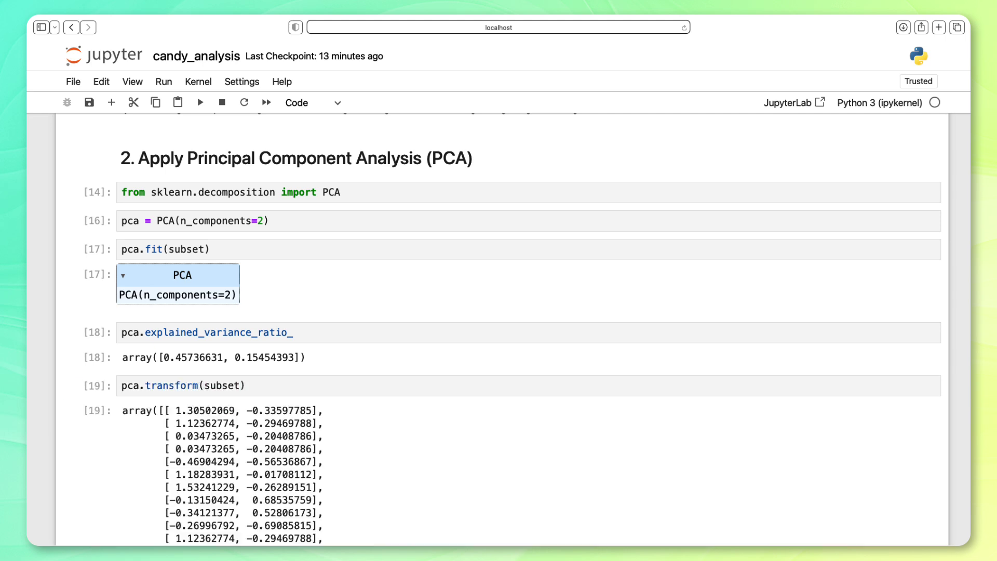
scroll(513, 331, "down", 5)
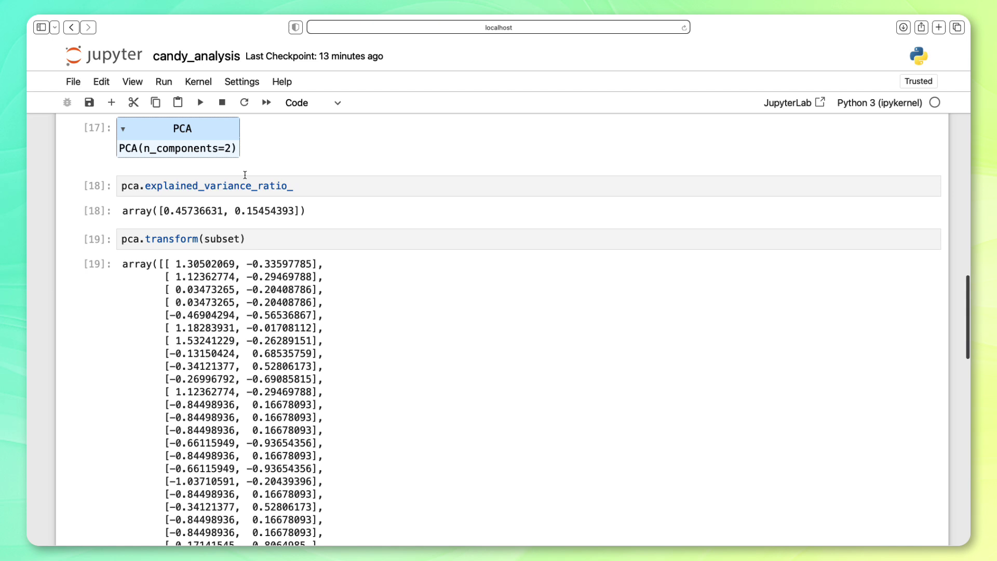
left_click(252, 235)
key("super+Left")
type("pd.Data")
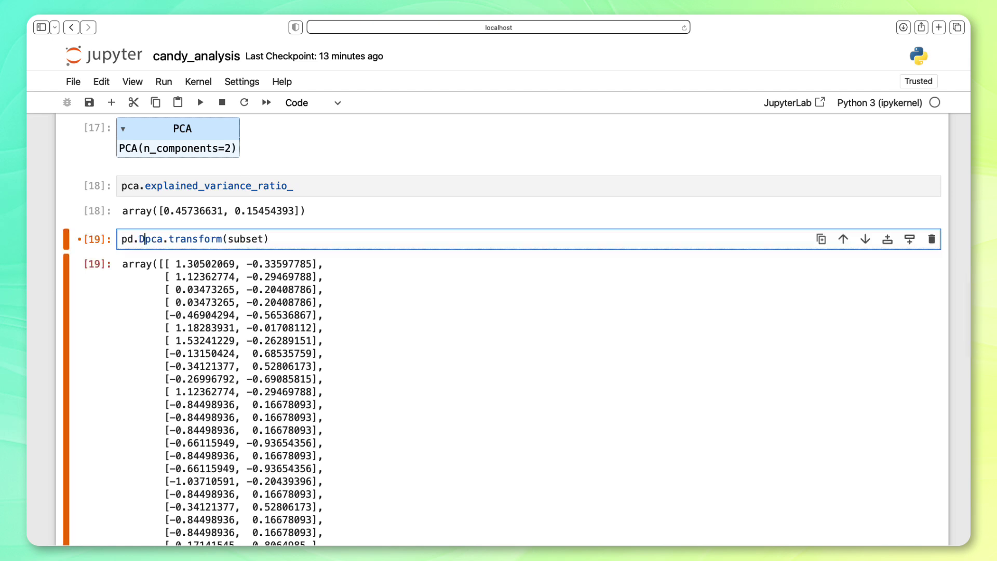
type("Frame(")
key("super+Right")
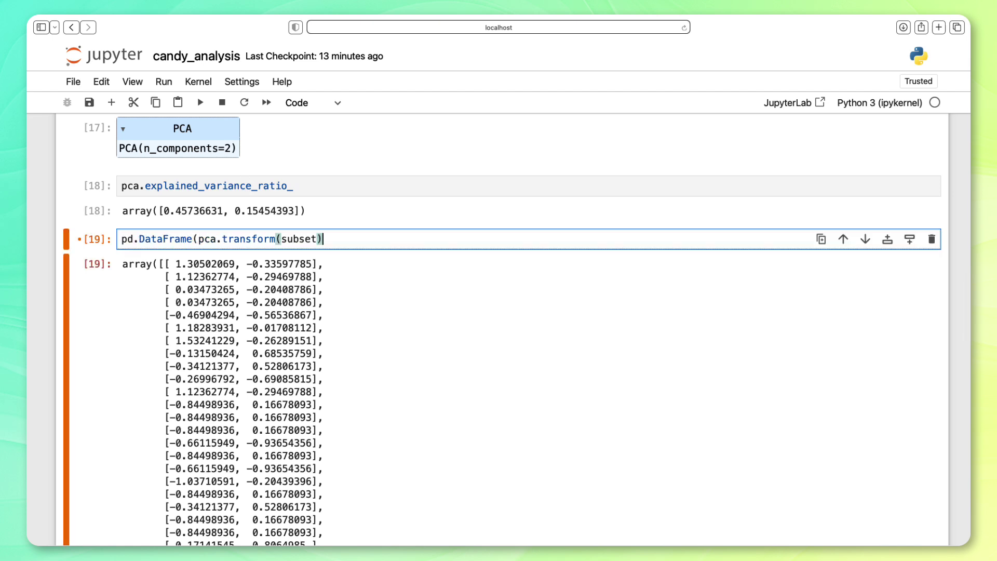
type(")")
key("shift+Return")
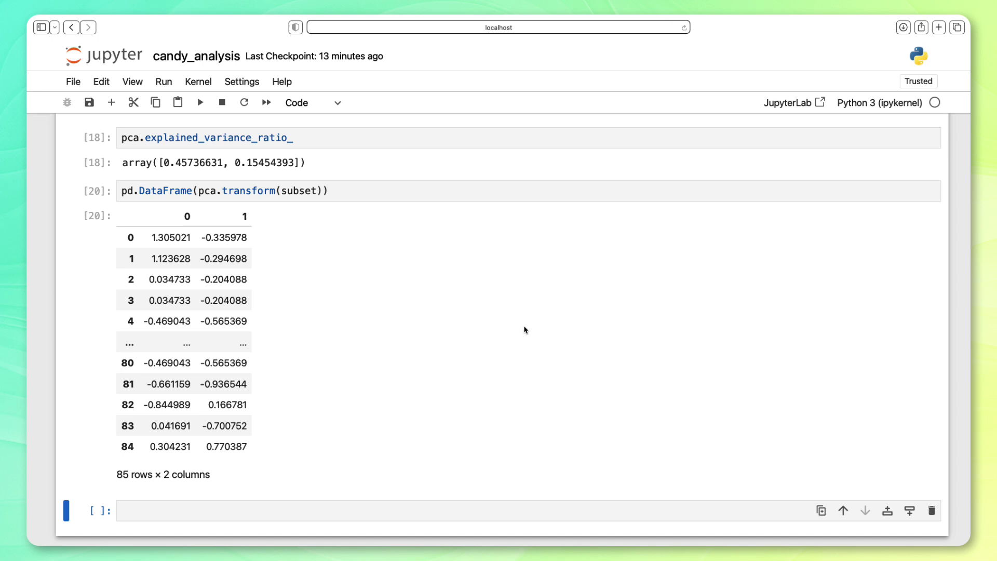
Step: Assign the DataFrame to candy_2d and preview it with candy_2d.head()
left_click(389, 196)
key("super+Left")
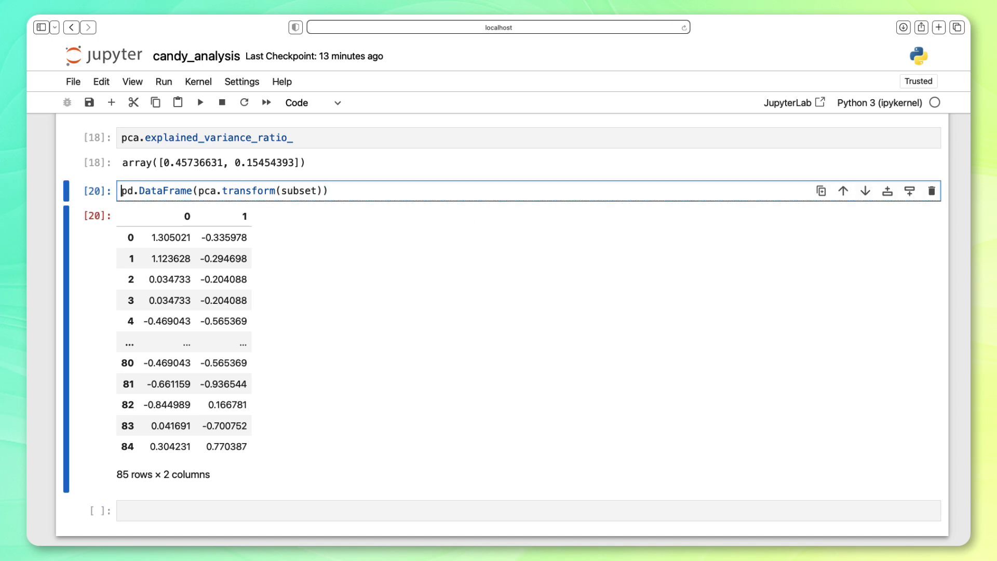
type("candy_2d ")
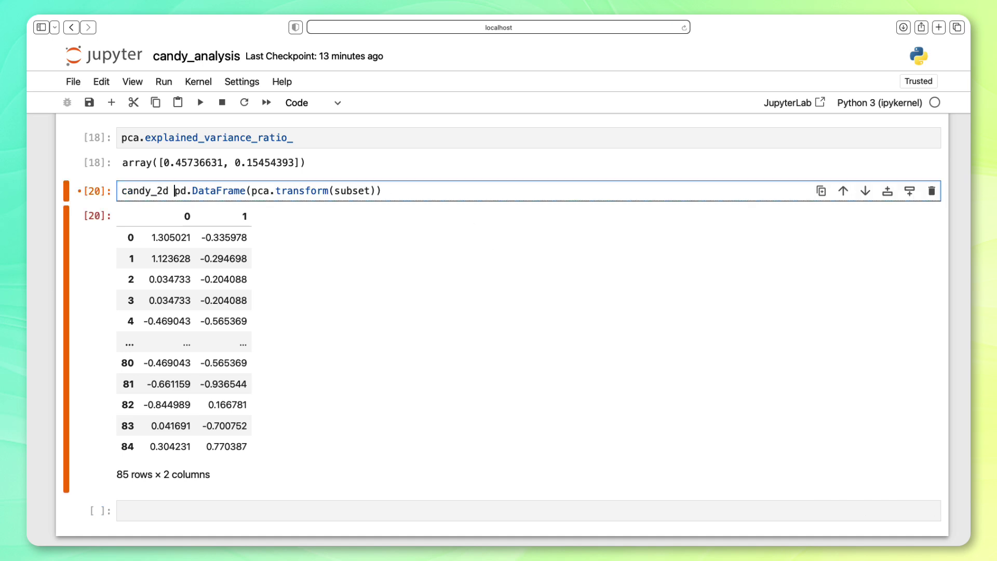
type("=")
key("super+Right")
key("Return")
type("candy_2d.")
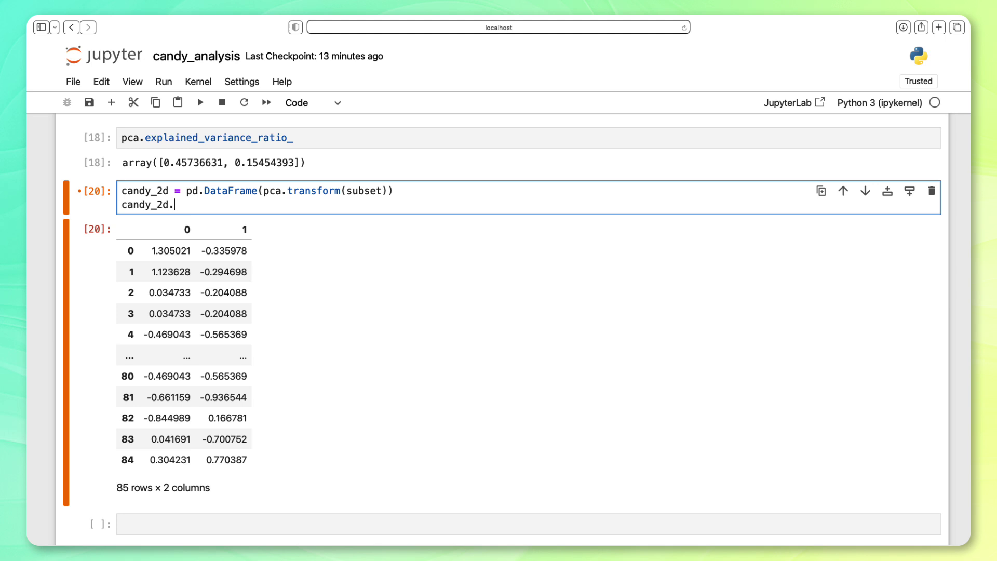
type("head()")
key("shift+Return")
scroll(391, 371, "down", 4)
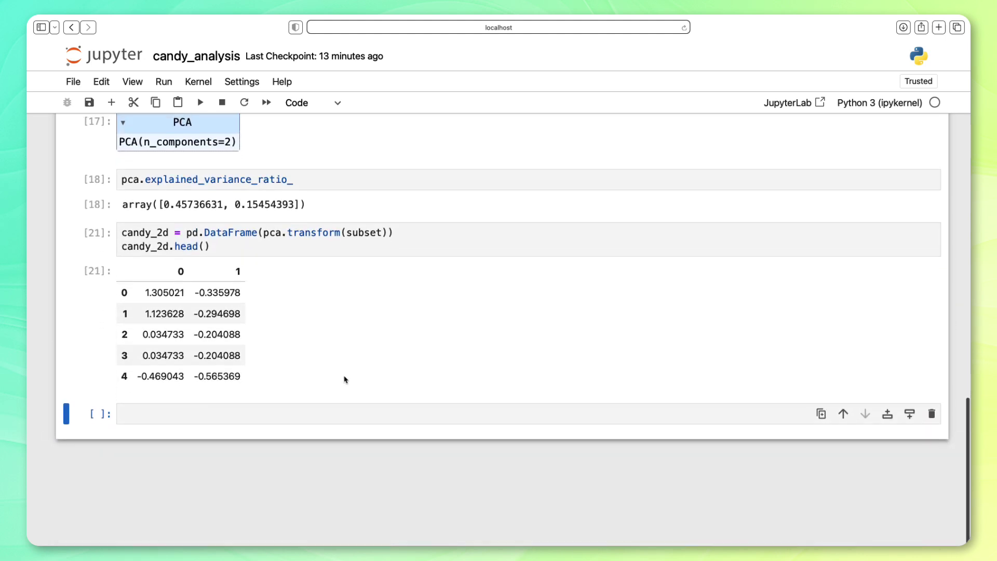
key("shift+Return")
key("shift+Return")
key("shift+Return")
key("shift+Return")
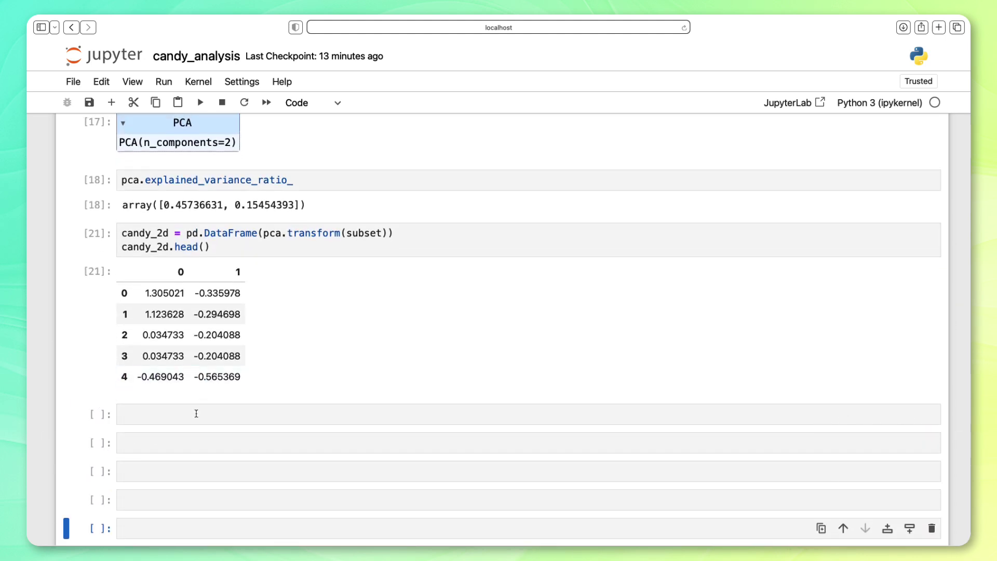
Step: Run candy_2d.plot(kind='scatter', x=0, y=1) to plot the two components
left_click(196, 413)
type("candy_2")
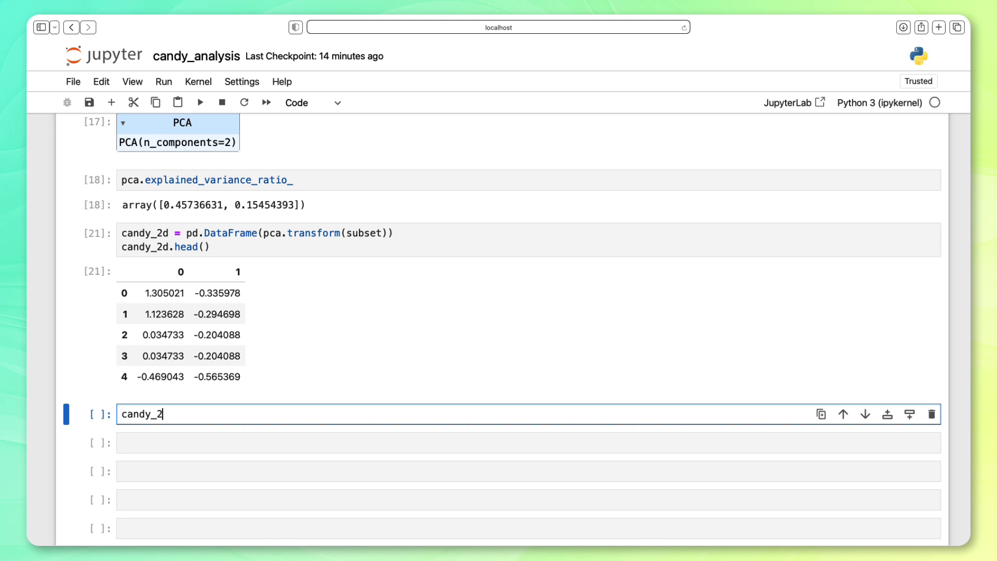
type("d.plot(kind='scatter', ")
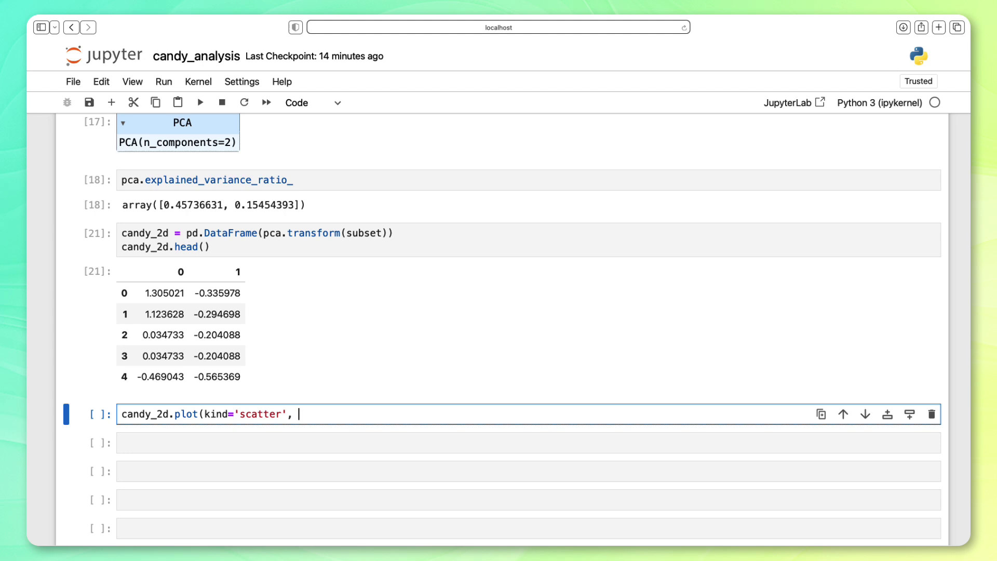
type("x=0, y=1)")
key("shift+Return")
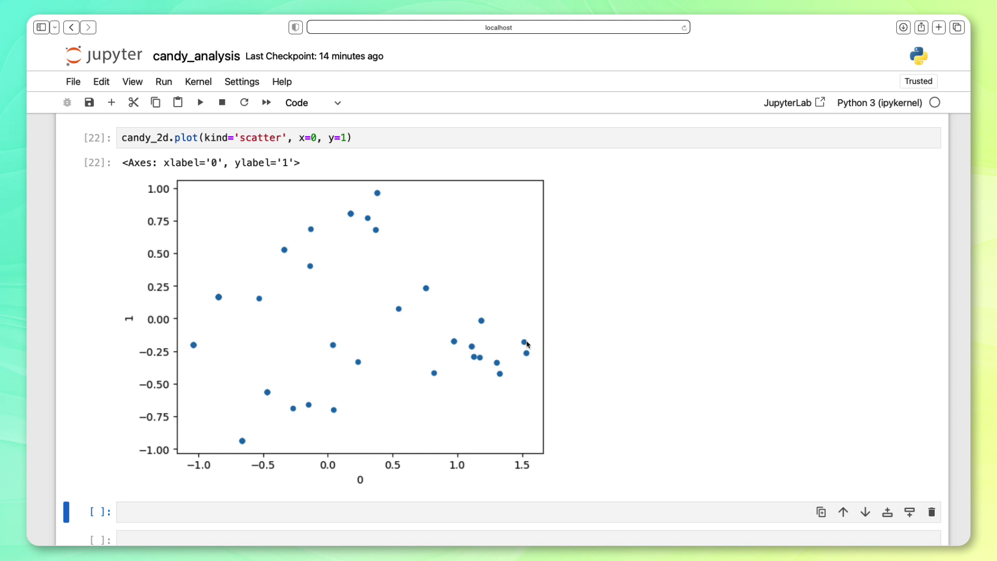
scroll(527, 343, "down", 5)
Step: Run data.head() below the scatter plot to redisplay the first five candy rows
left_click(494, 336)
type("data.")
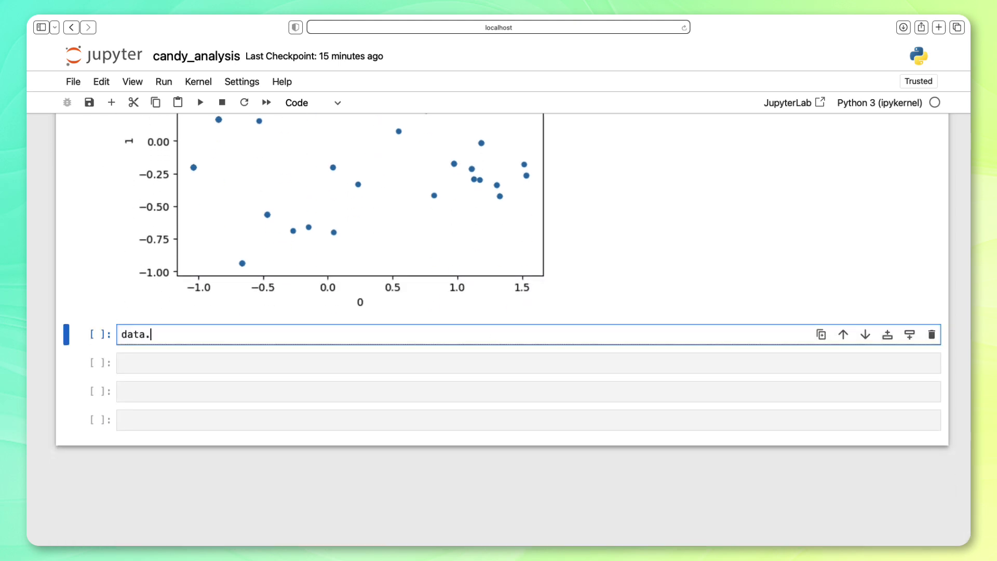
type("head()")
key("shift+Return")
scroll(499, 327, "down", 3)
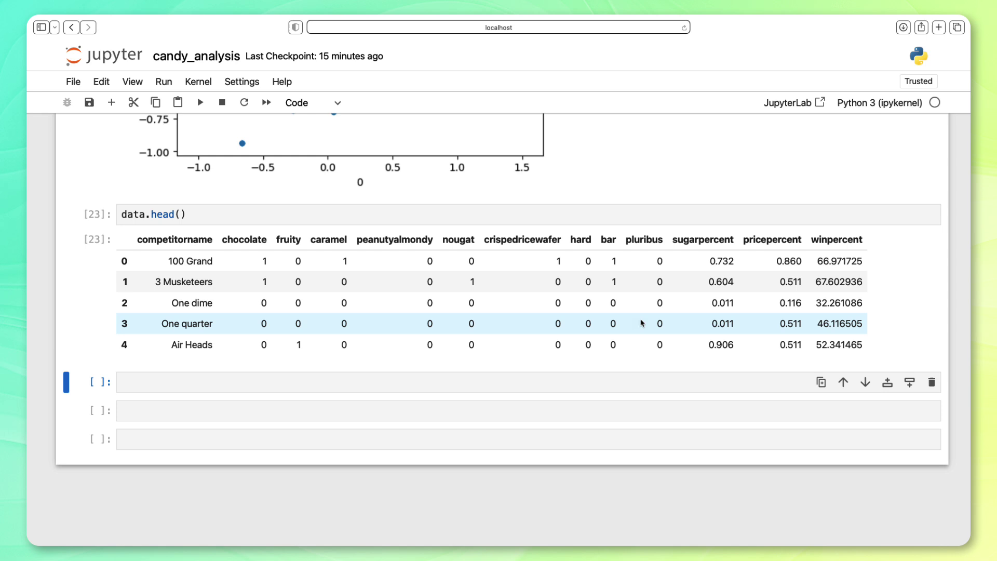
scroll(621, 331, "up", 5)
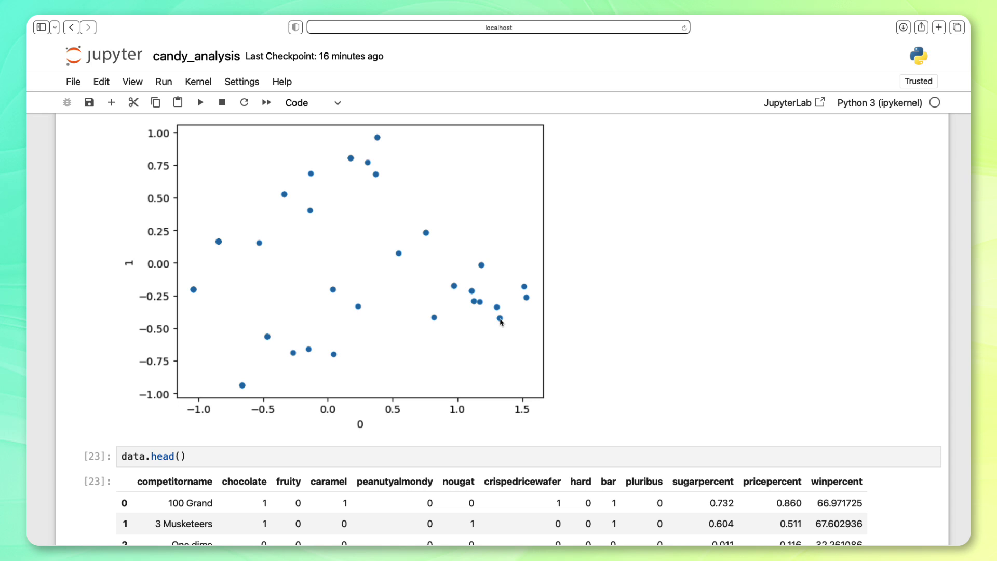
Step: Import numpy as np in the next empty cell
scroll(506, 323, "down", 2)
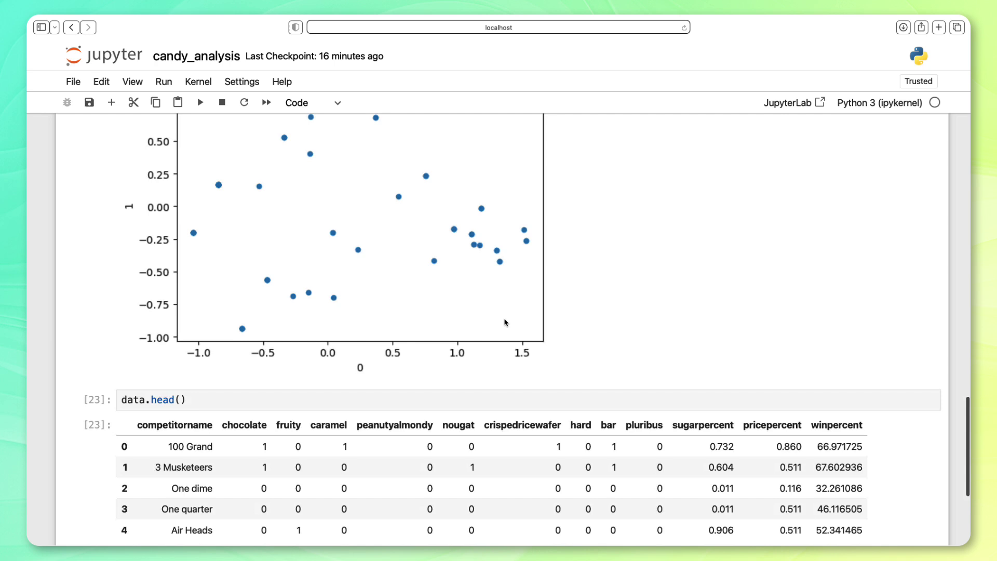
scroll(506, 323, "down", 4)
left_click(364, 358)
type("import n")
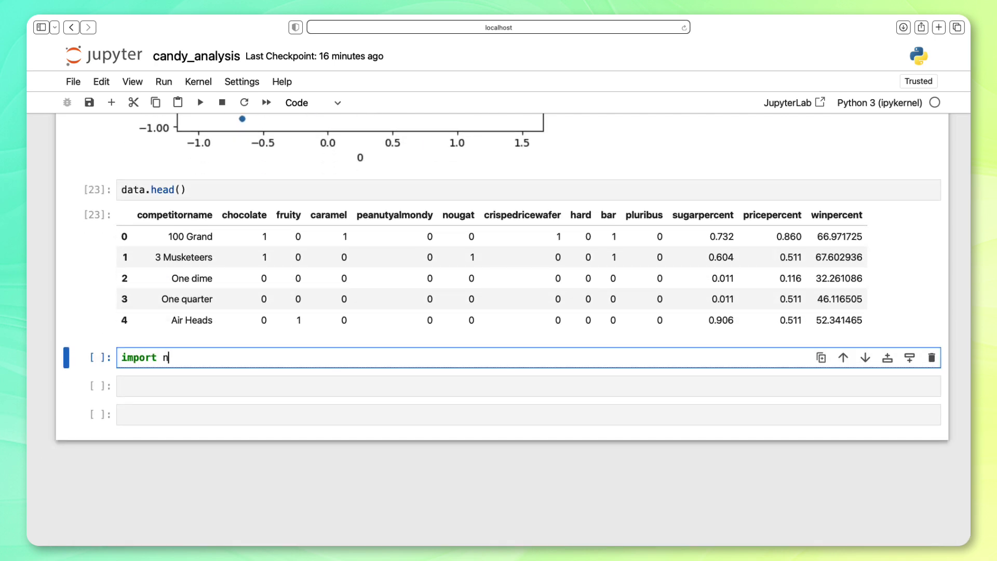
type("umpy as np")
key("shift+Return")
Step: Draw single random values with np.random.randn(), rerunning it several times
left_click(359, 389)
type("np.")
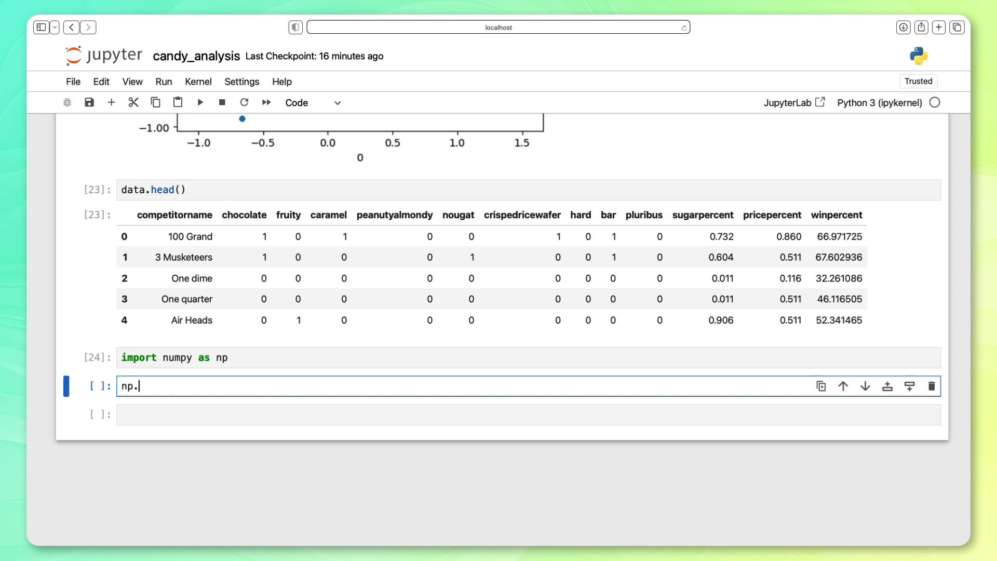
type("random.randn()")
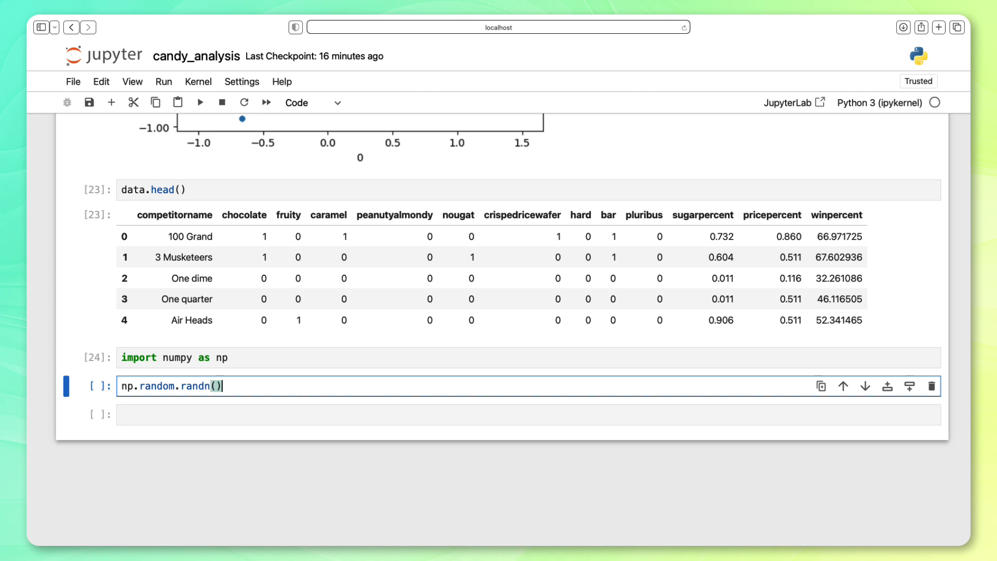
key("shift+Return")
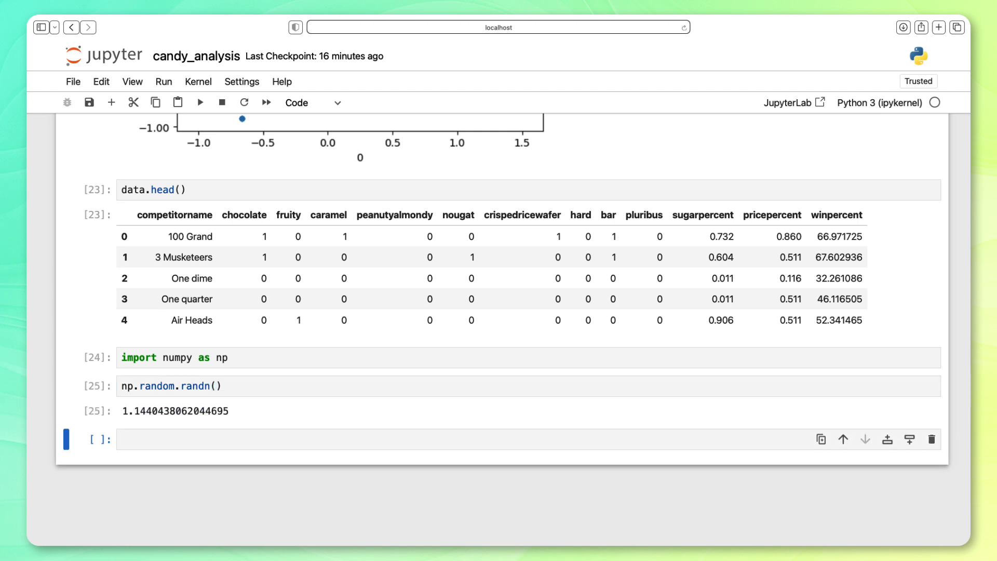
left_click(296, 390)
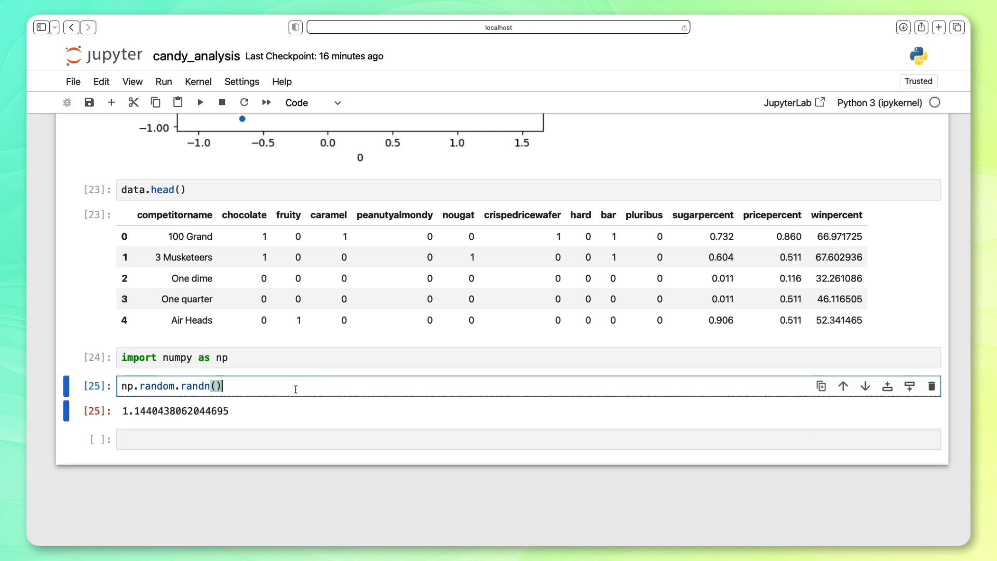
key("shift+Return")
left_click(296, 389)
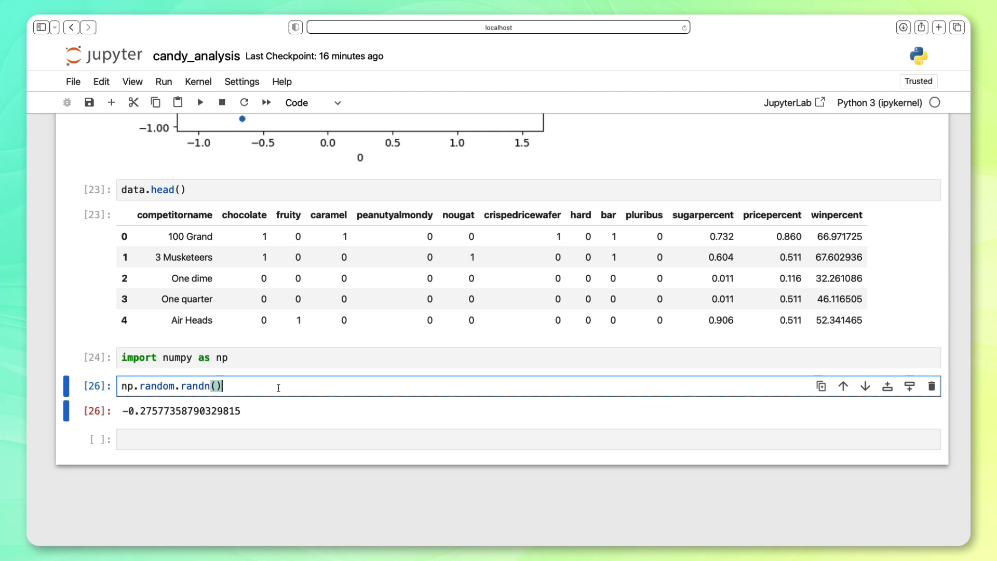
key("shift+Return")
left_click(271, 389)
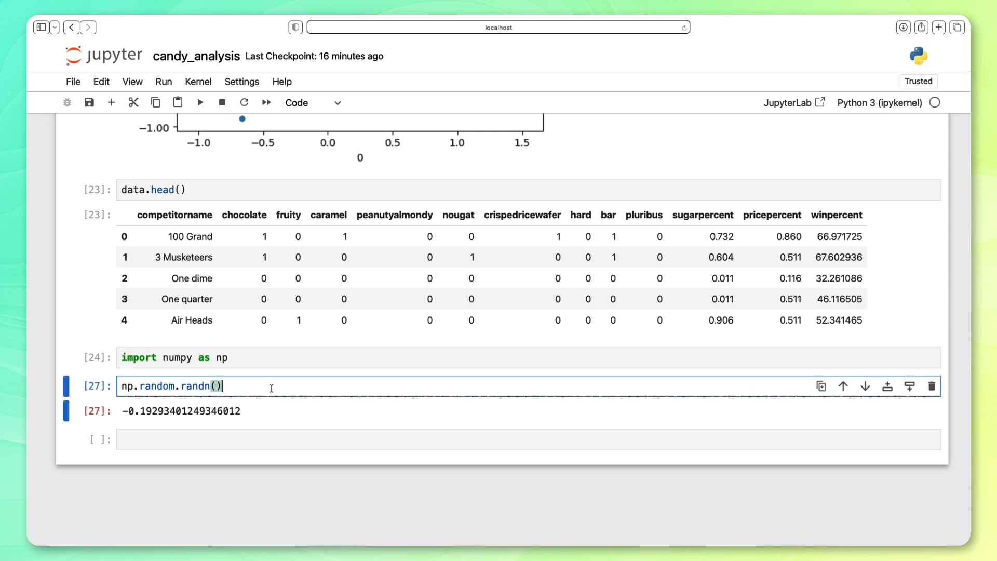
key("shift+Return")
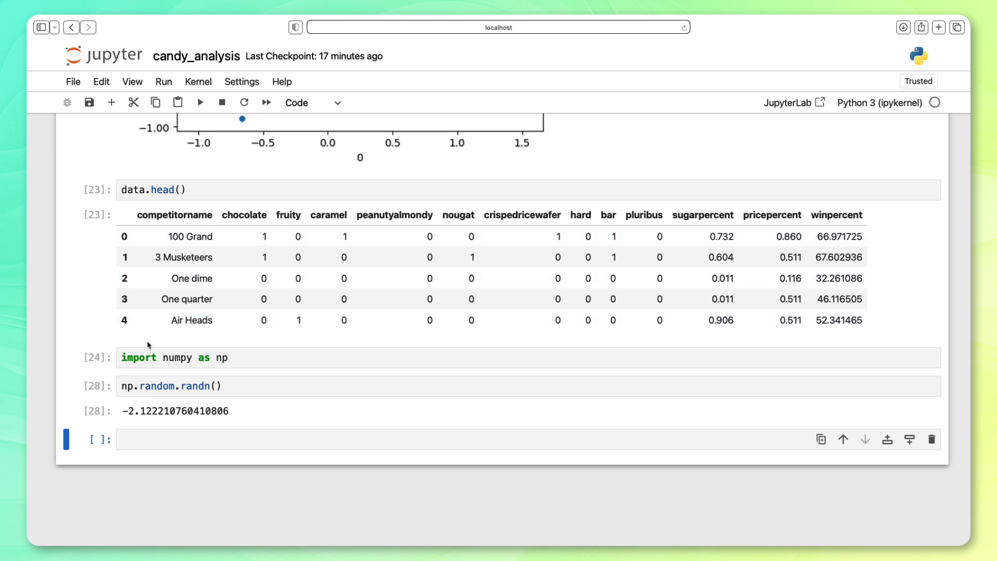
Step: Generate 85 random normal values with np.random.randn(85)
left_click(216, 386)
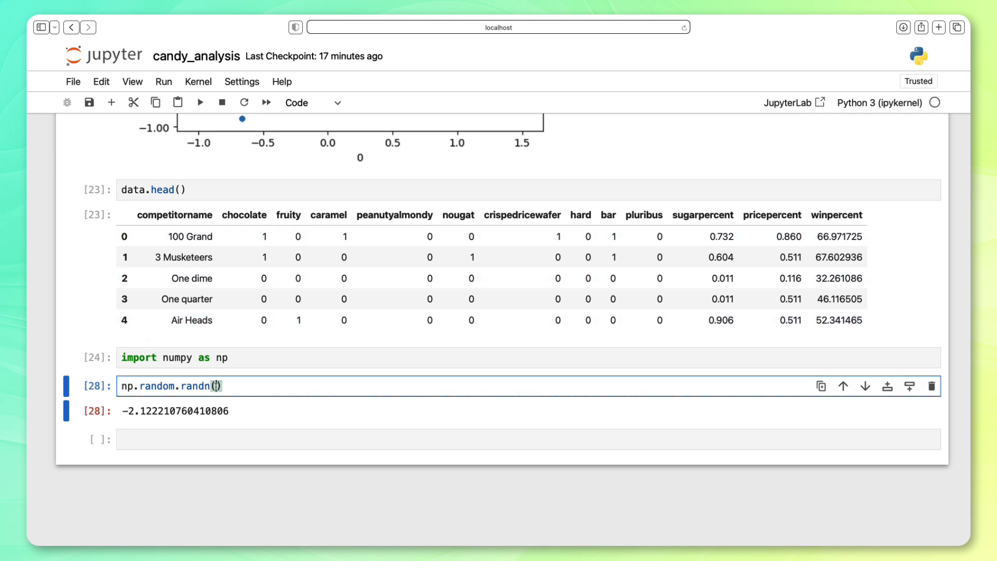
type("85")
key("shift+Return")
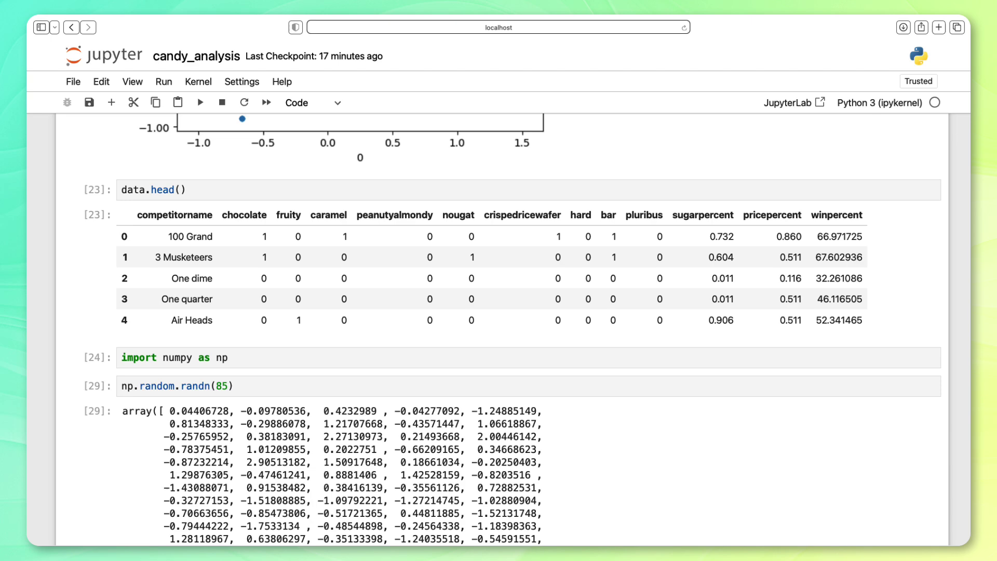
Step: Write two noise lines adding randn(85) to candy_2d[0] and candy_2d[1]
scroll(406, 418, "down", 5)
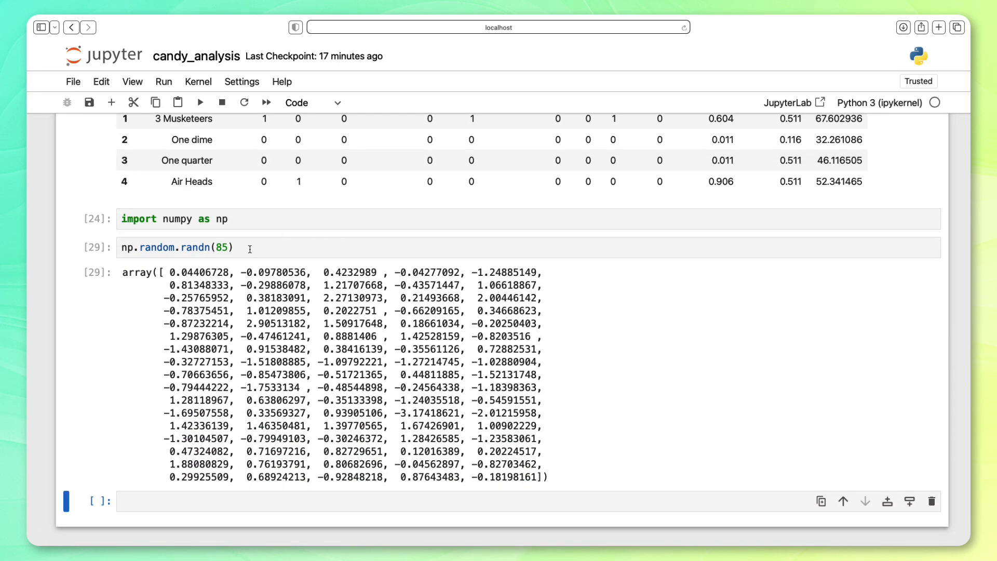
scroll(250, 247, "up", 15)
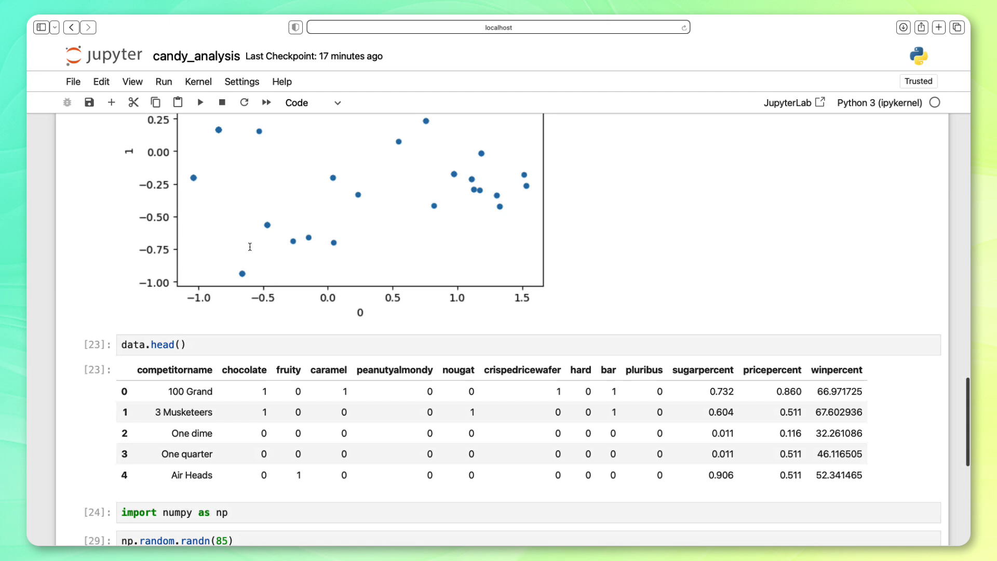
scroll(250, 246, "up", 5)
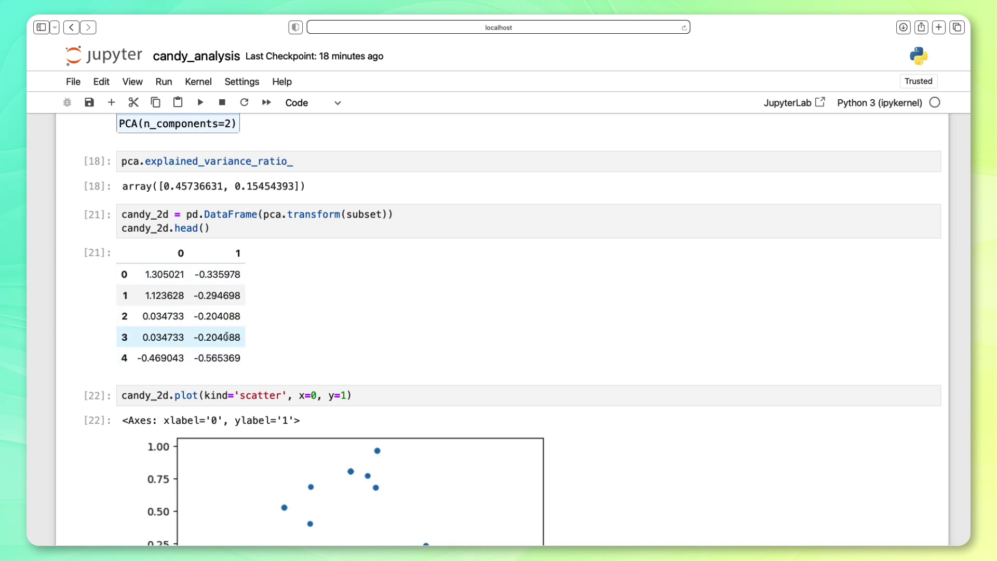
scroll(226, 337, "down", 15)
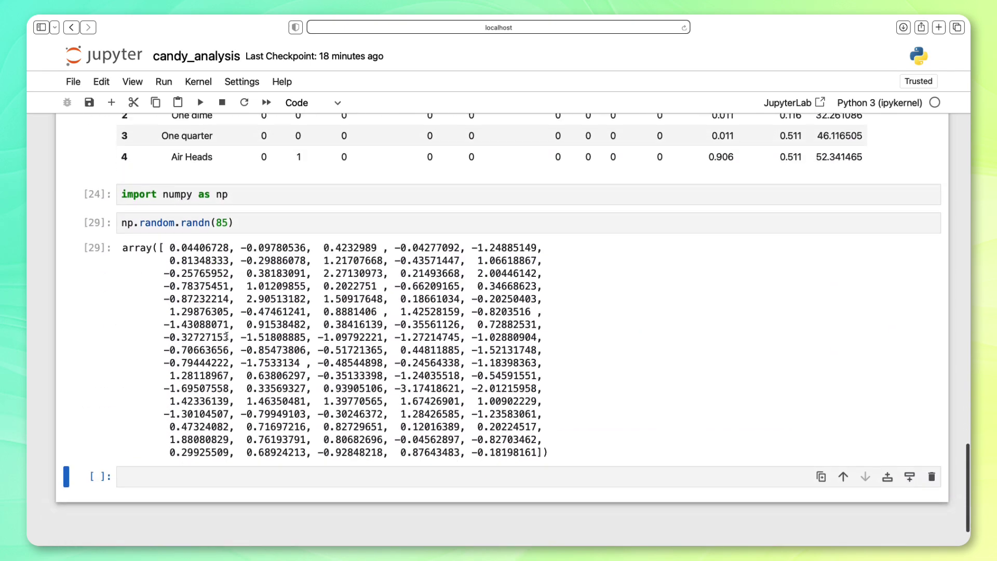
left_click(244, 222)
key("super+Left")
type("cand")
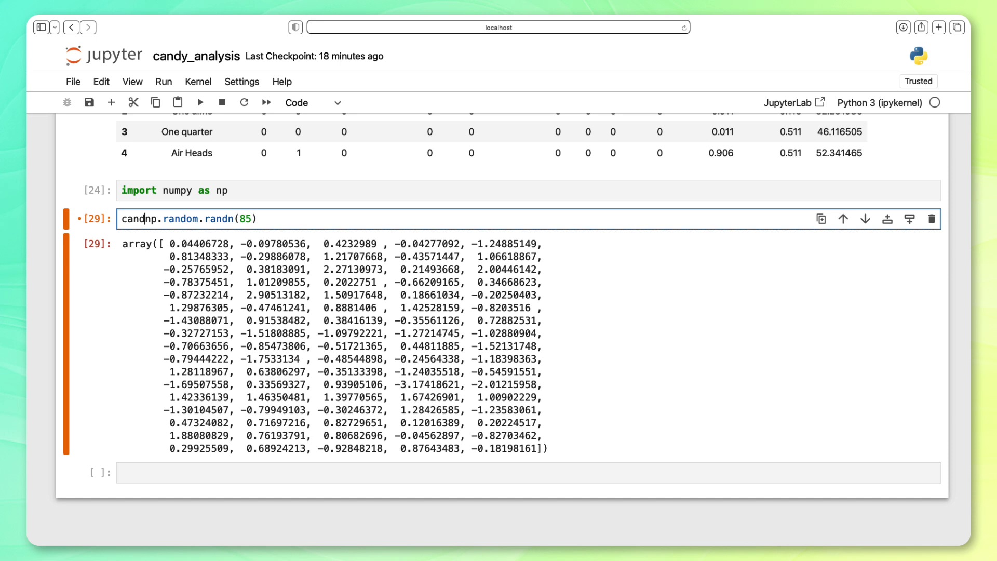
type("y_2d[")
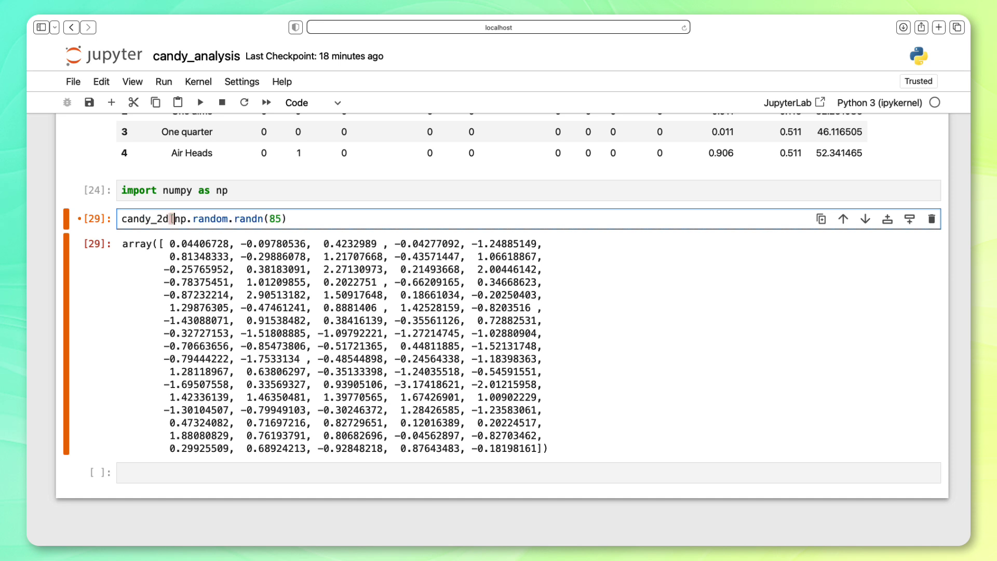
type("0] +")
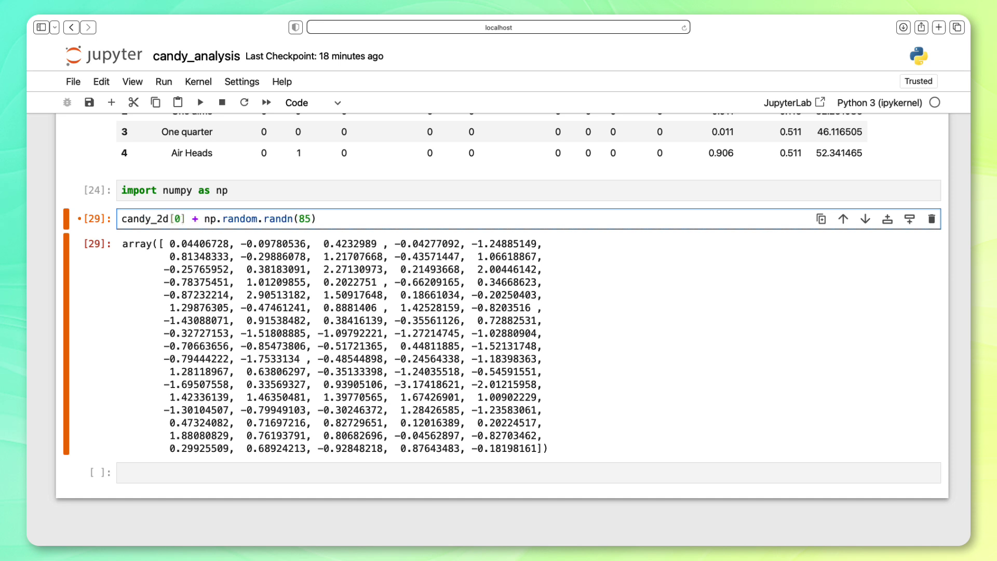
key("super+Right")
key("super+shift+Left")
key("super+c")
key("super+Right")
key("Return")
key("super+v")
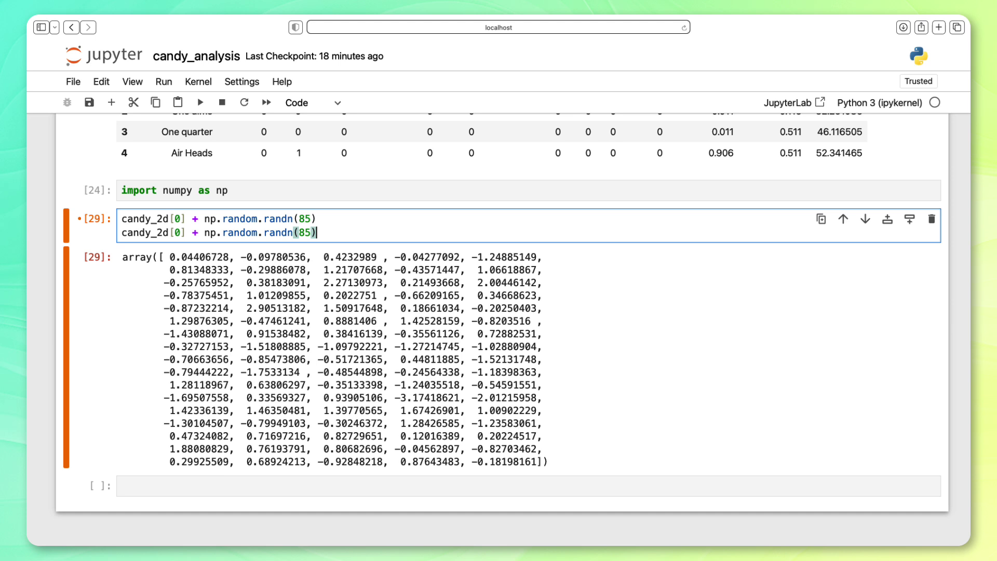
left_click(181, 232)
key("BackSpace")
type("1")
Step: Assign those lines to data['x_jitter'] and data['y_jitter']
left_click(121, 219)
type("data[")
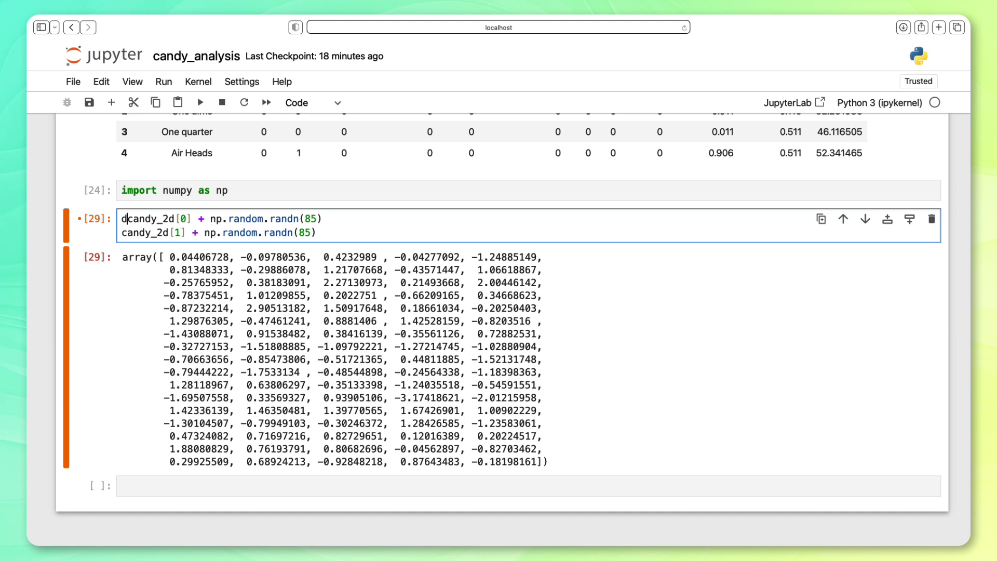
type("'x_jit")
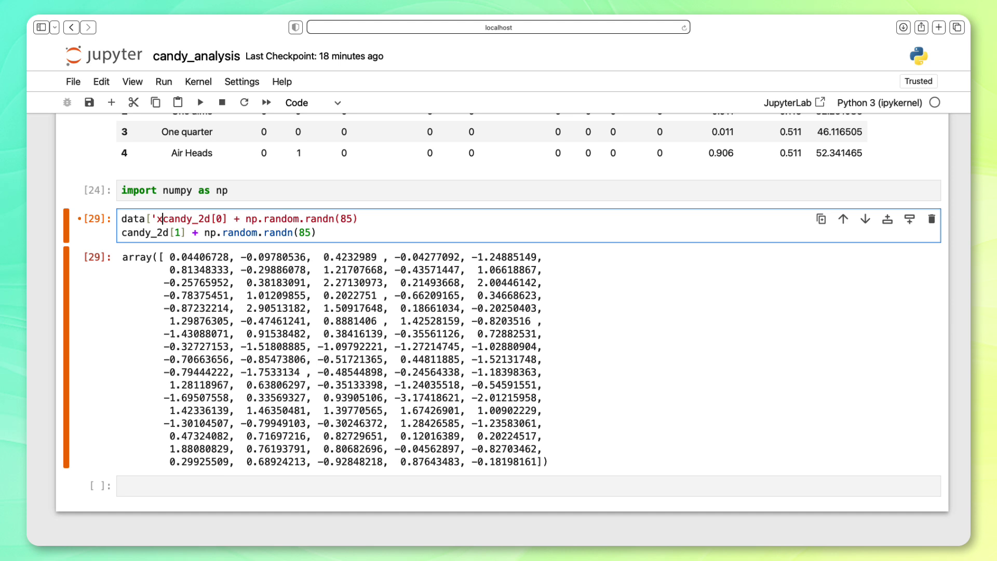
type("ter'] =")
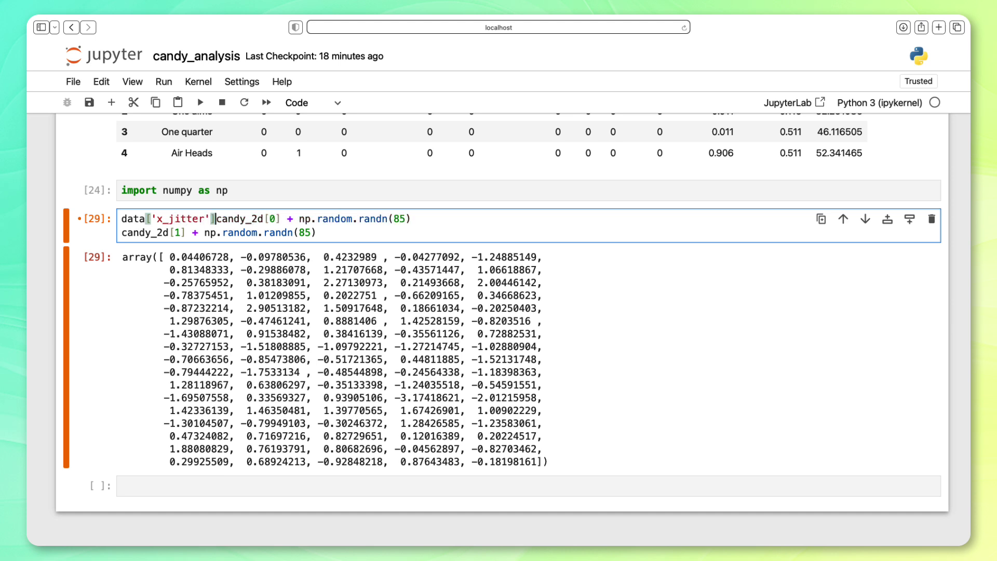
left_click(122, 232)
key("super+v")
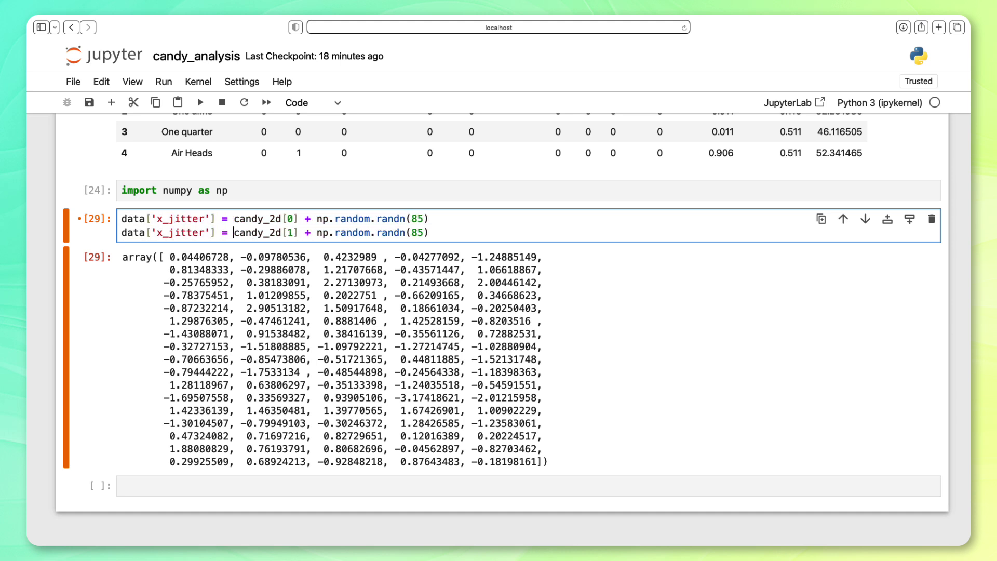
left_click(163, 232)
key("BackSpace")
type("y")
Step: Scatter-plot the data with x='x_jitter' and y='y_jitter'
left_click(429, 232)
key("Return")
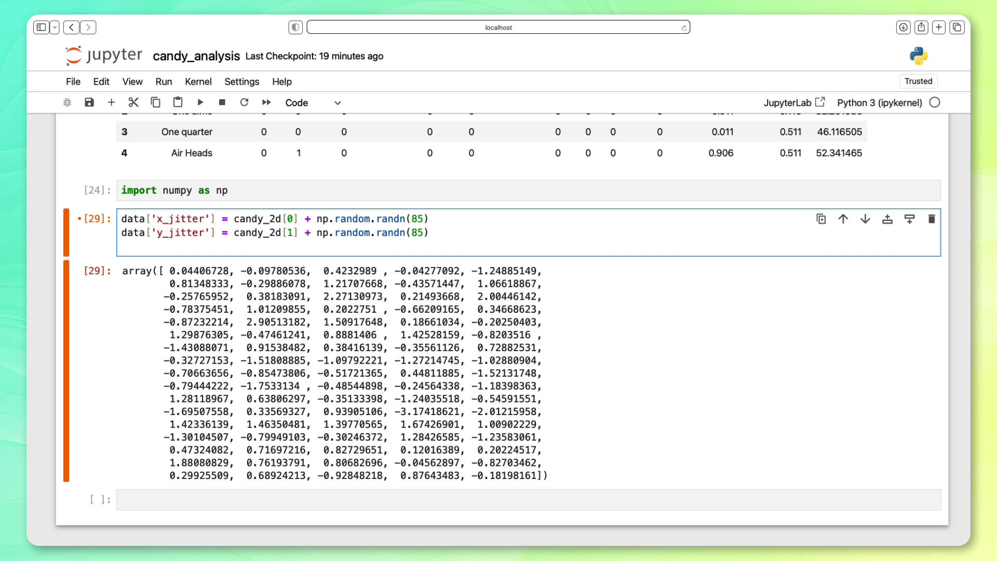
type("data.plot(kind='sc")
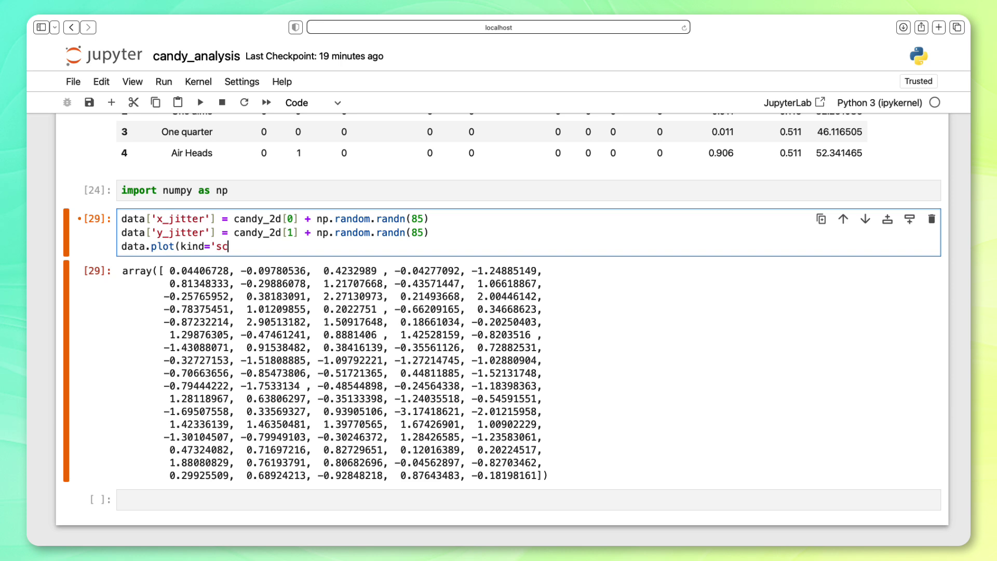
type("atter', x='x_jitter', ")
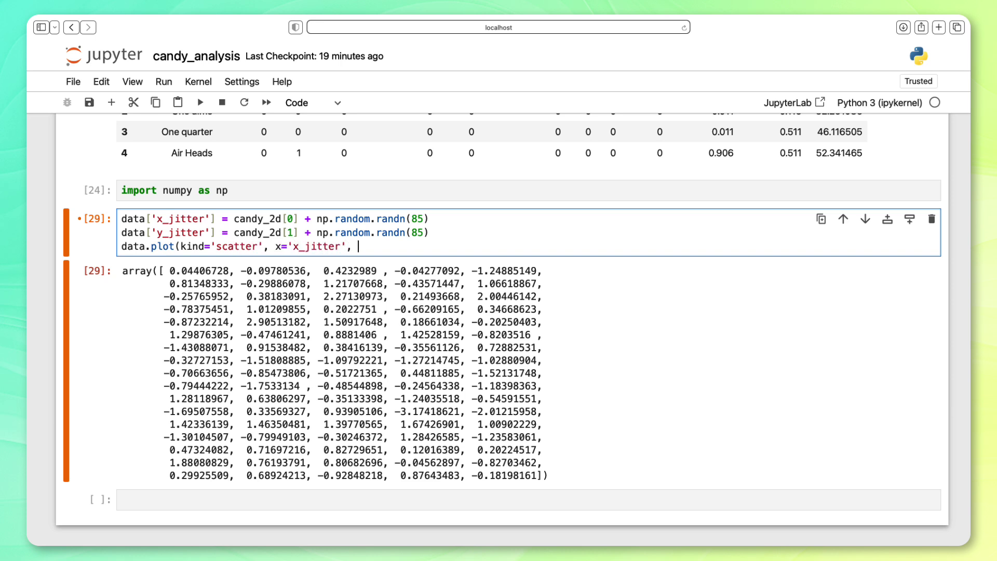
type("y='y_jitter')")
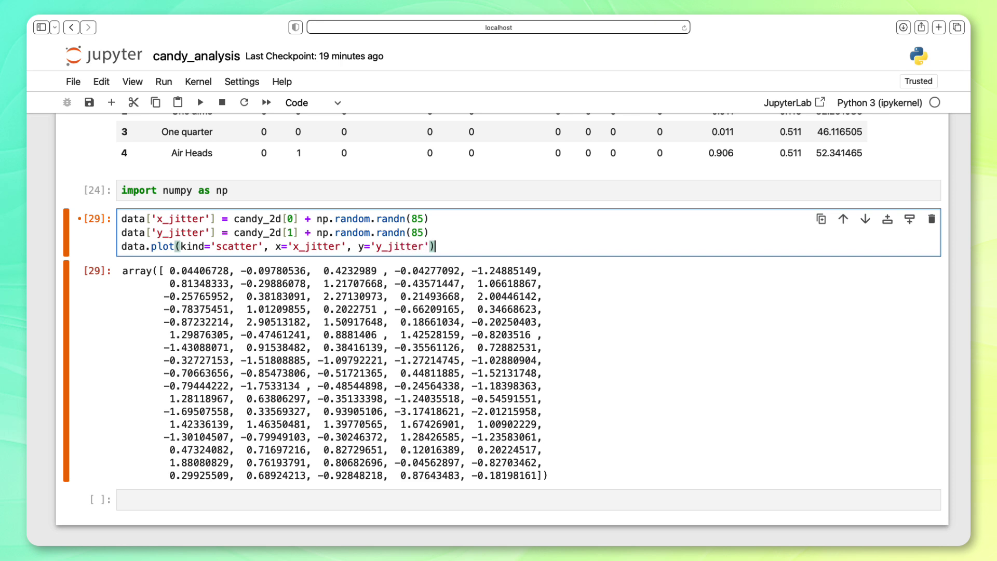
key("shift+Return")
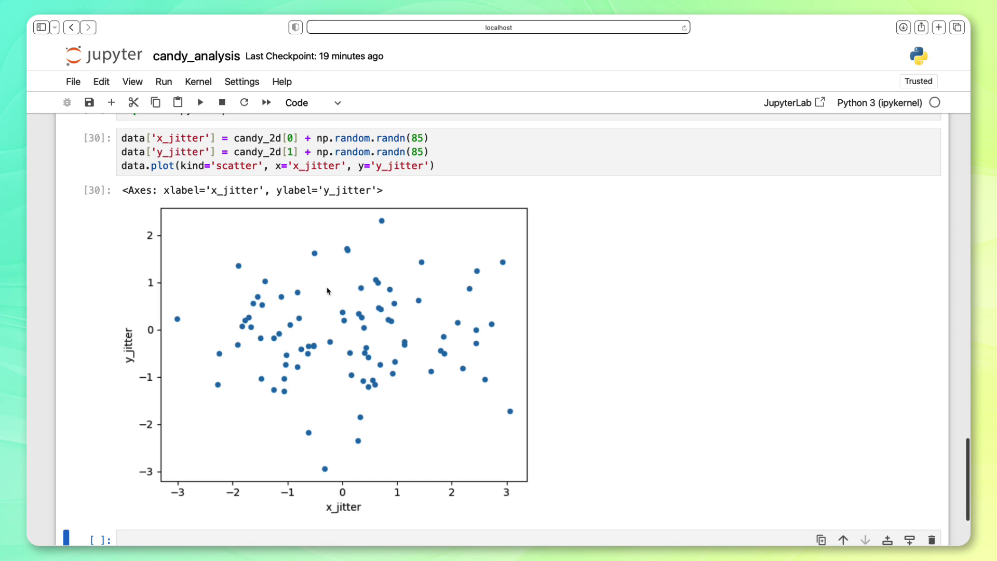
Step: Multiply both randn(85) noise terms by .1 and replot the jittered scatter
scroll(361, 327, "up", 15)
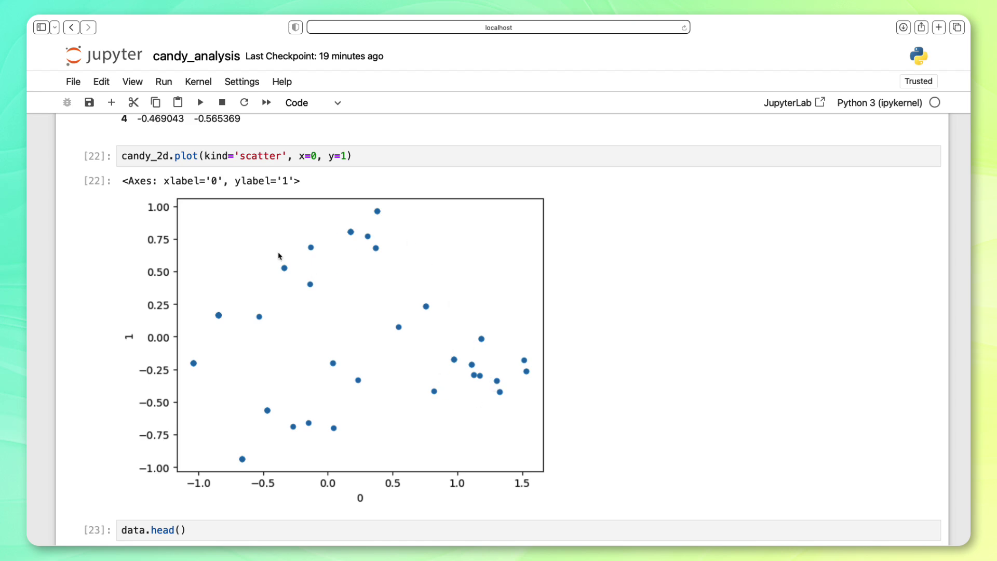
scroll(266, 418, "down", 13)
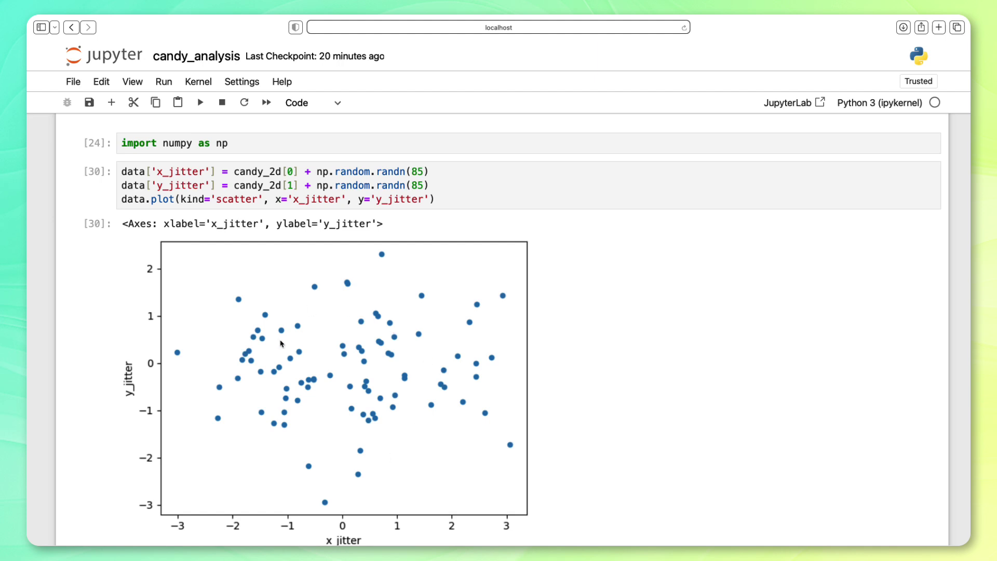
left_click(432, 171)
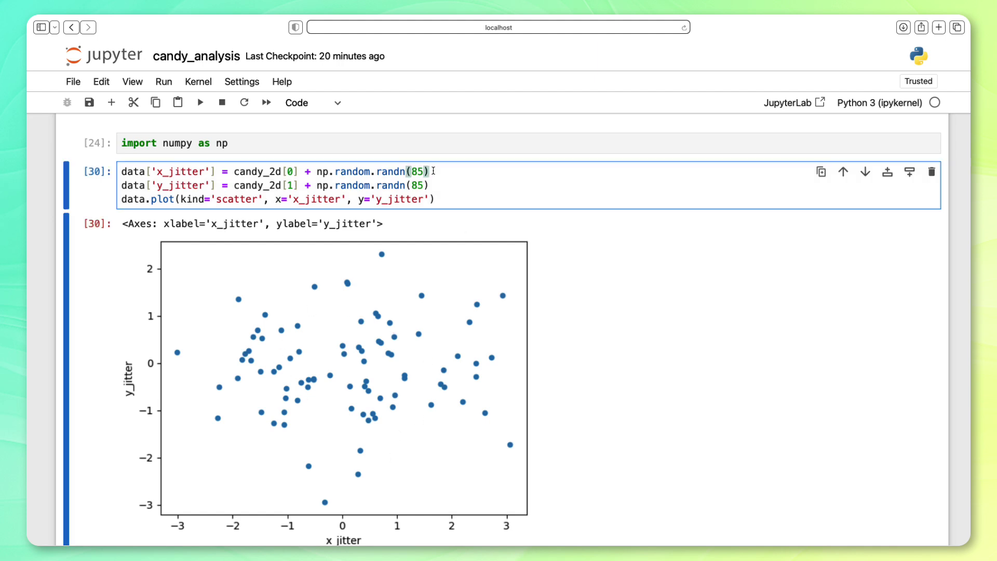
type("*.1")
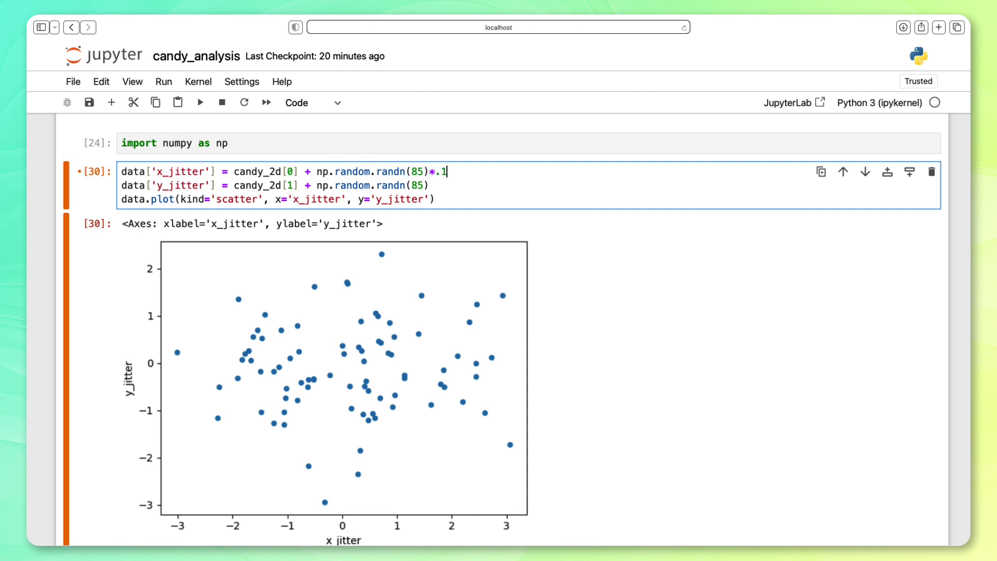
key("Down")
type("*.1")
key("shift+Return")
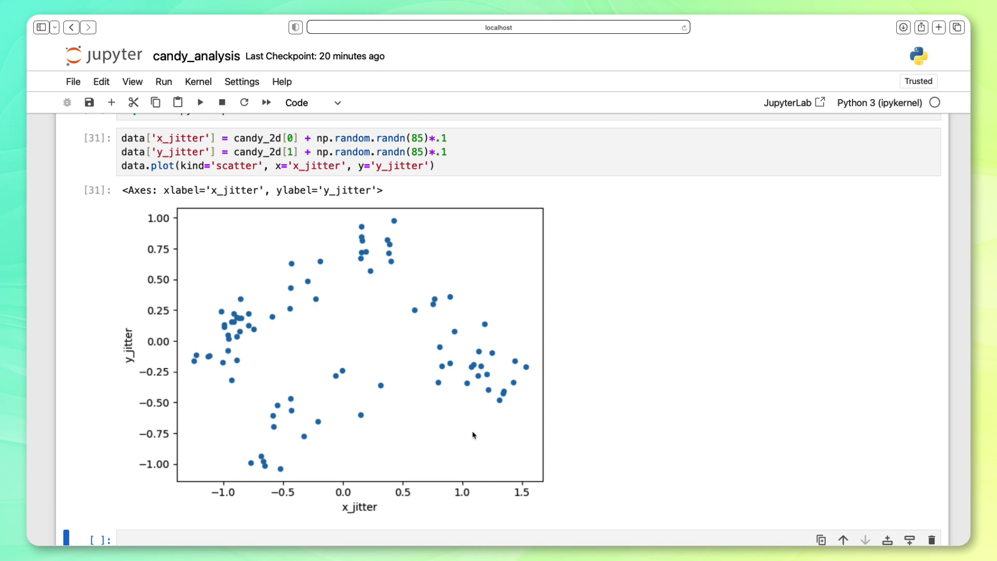
scroll(473, 435, "up", 20)
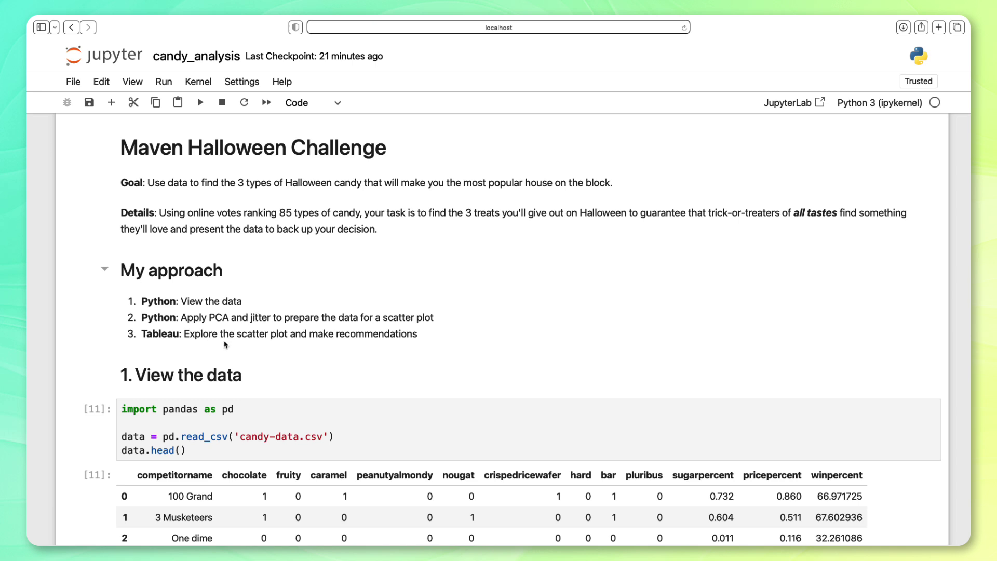
scroll(225, 344, "down", 20)
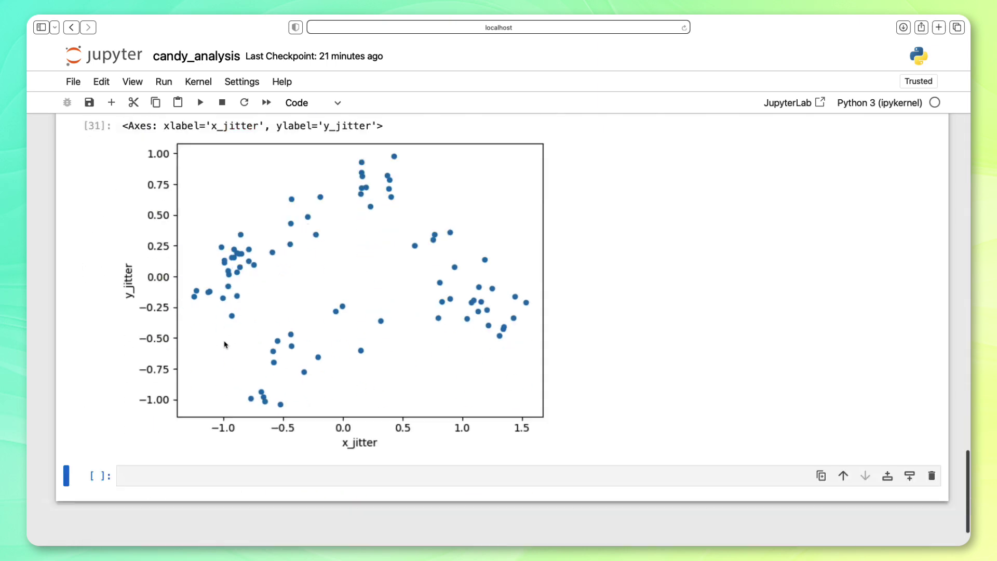
scroll(225, 344, "up", 2)
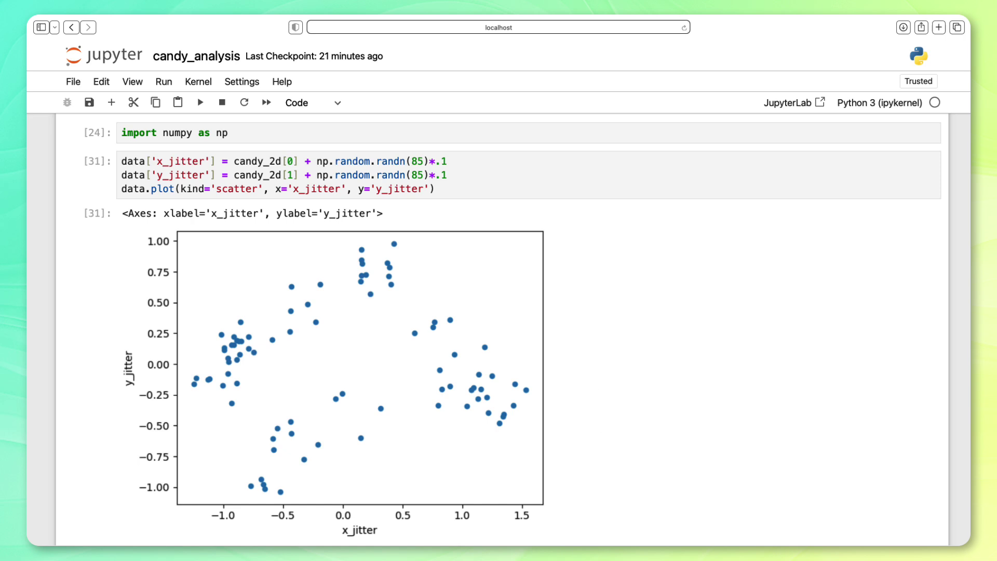
scroll(784, 392, "down", 3)
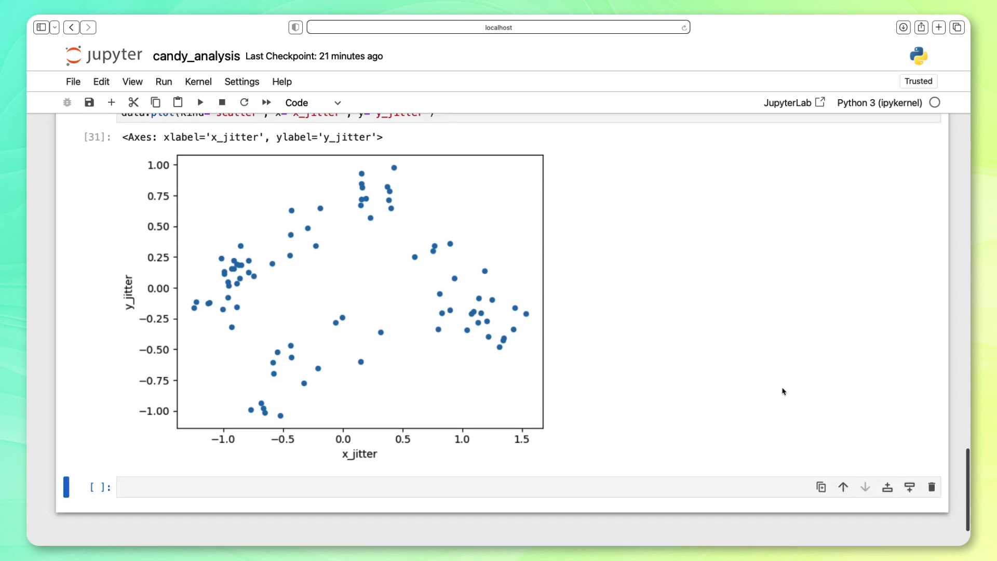
Step: Preview the data with data.head() to check the new jitter columns
left_click(633, 423)
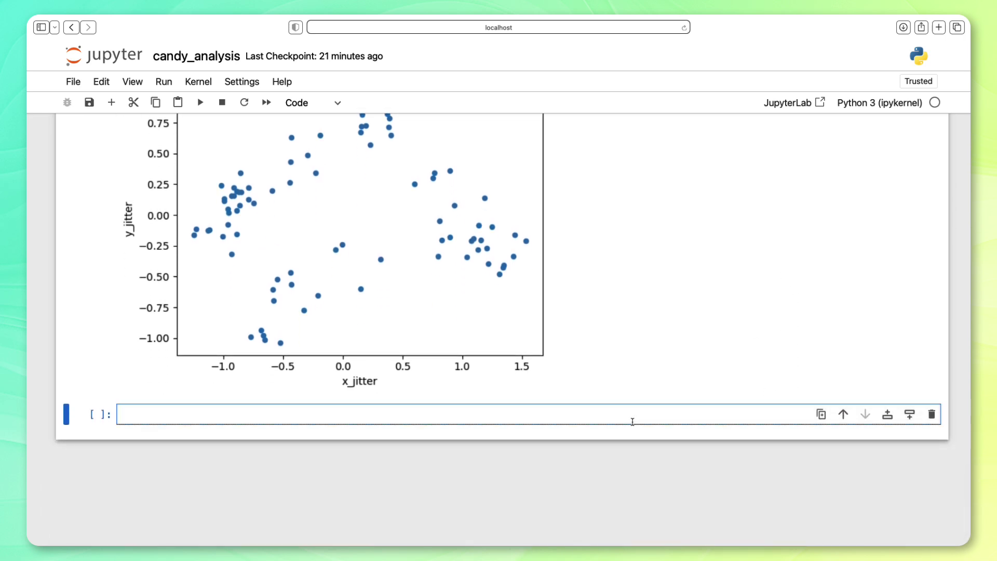
type("data.head()")
key("shift+Return")
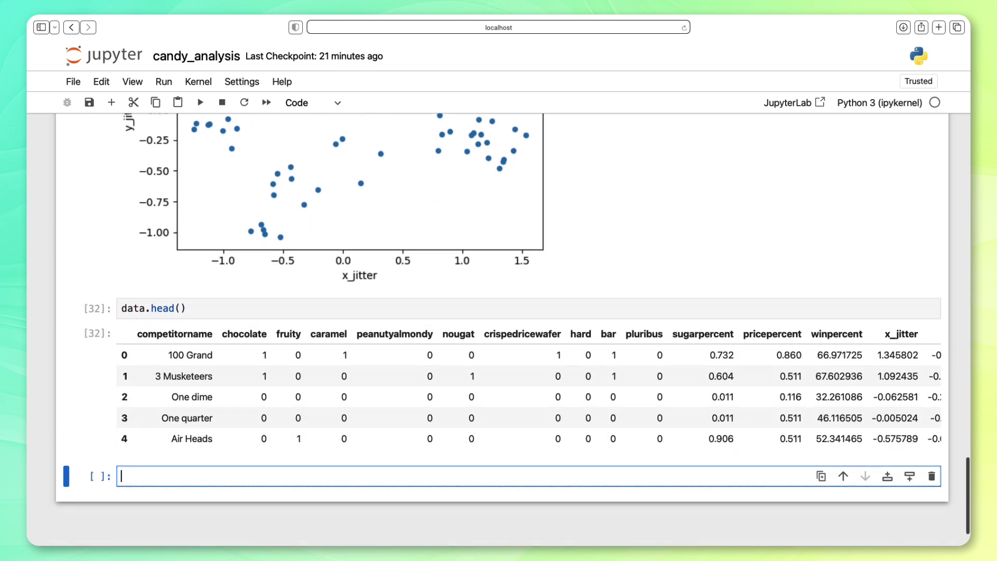
scroll(481, 389, "right", 3)
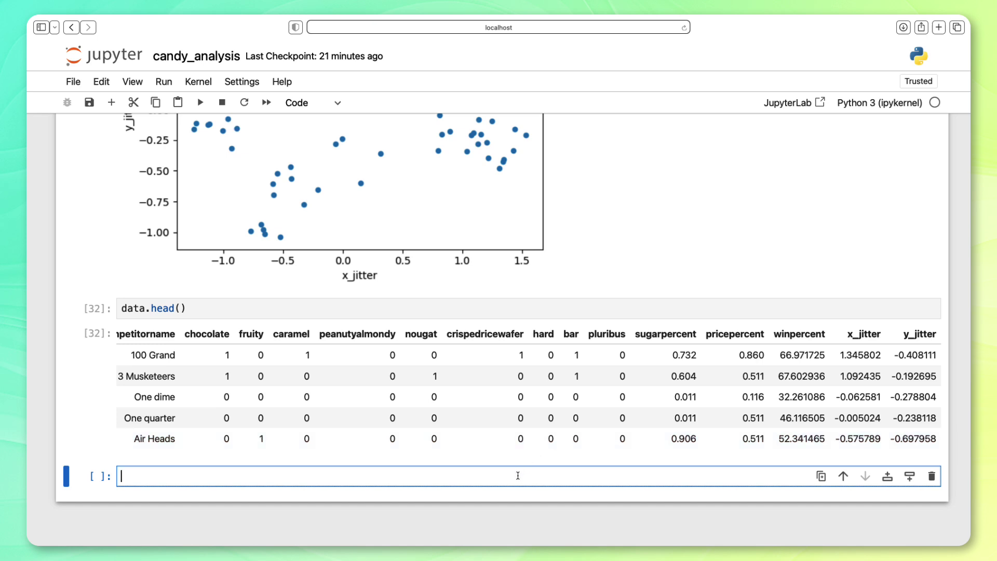
Step: Write the data to candy-data-pca.csv with data.to_csv('candy-data-pca.csv')
type("data.to_csv('candy-")
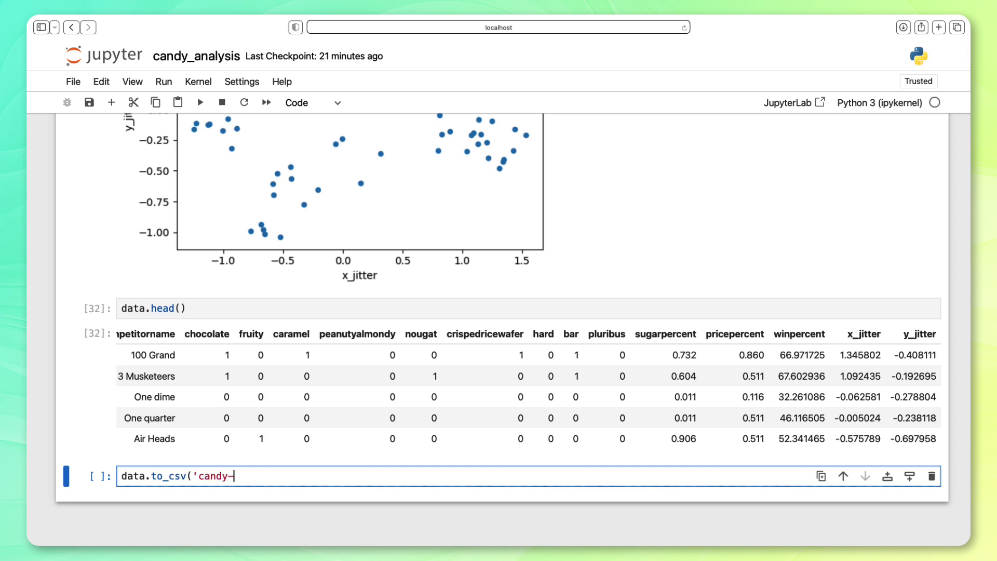
type("data-pca.csv')")
key("shift+Return")
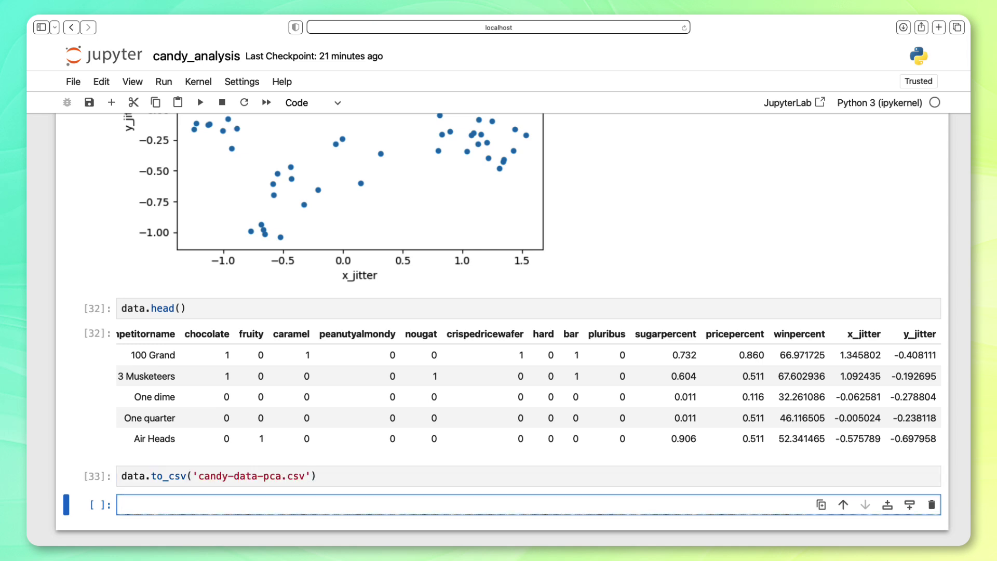
scroll(518, 474, "down", 3)
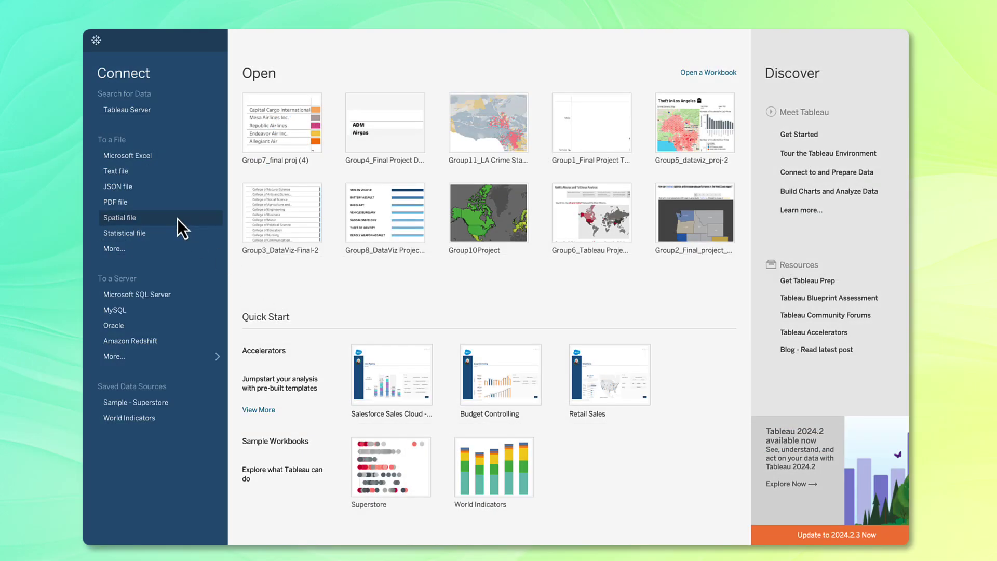
Step: Connect Tableau to the candy-data-pca.csv text file as the data source
left_click(138, 173)
left_click(408, 158)
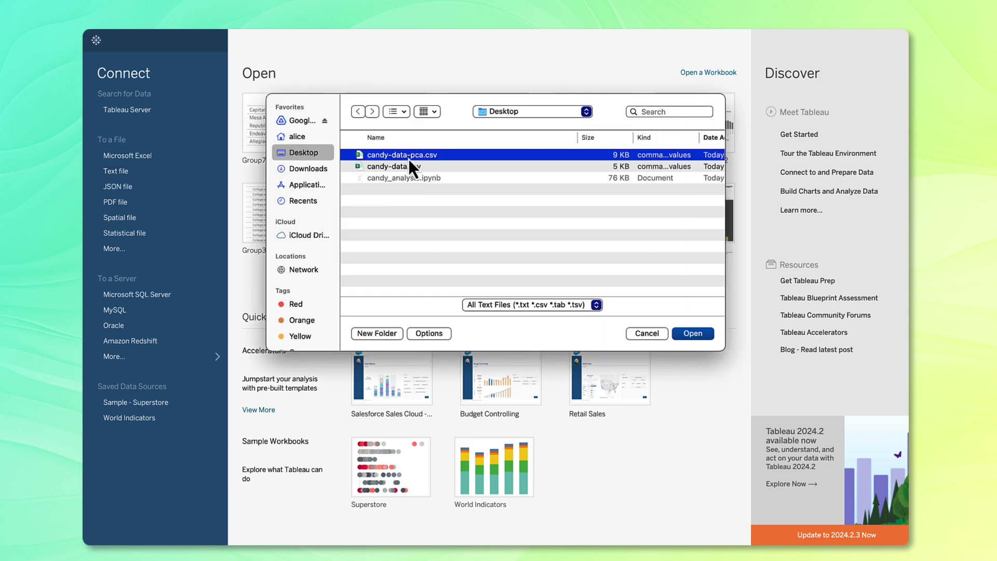
double_click(417, 159)
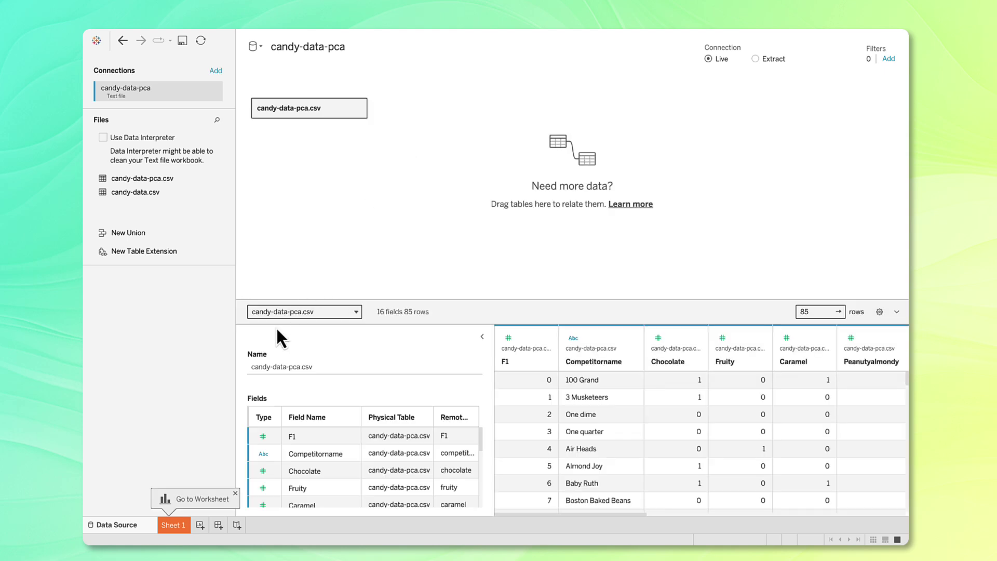
scroll(776, 408, "right", 3)
scroll(775, 405, "right", 5)
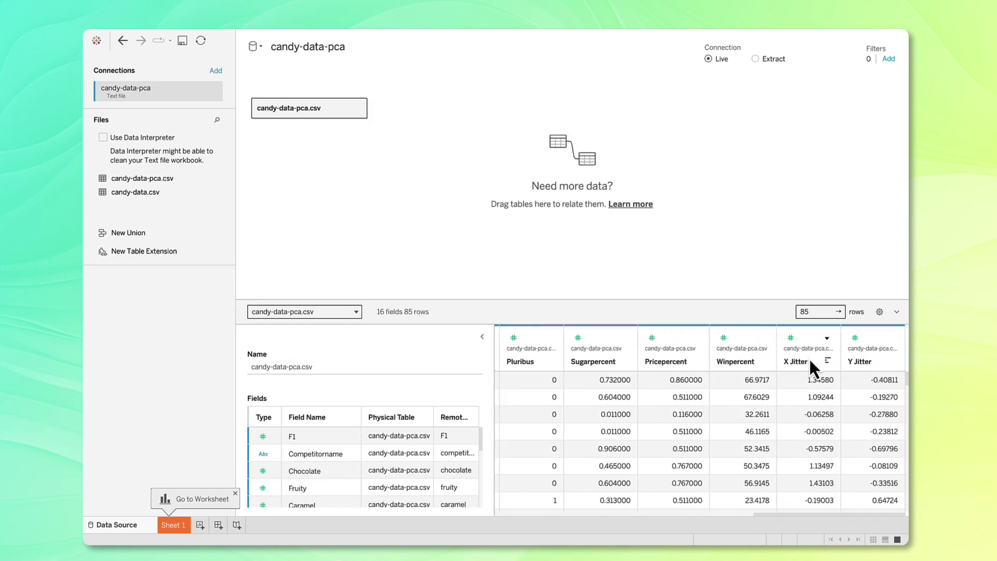
Step: Rename the first worksheet to 'Candy Analysis'
left_click(169, 530)
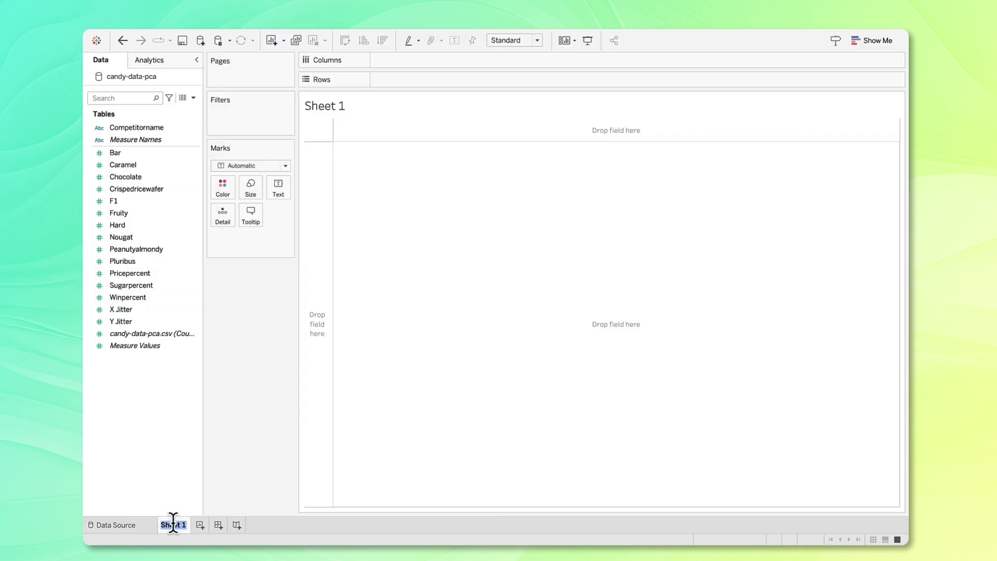
type("Candy Analysis")
key("Return")
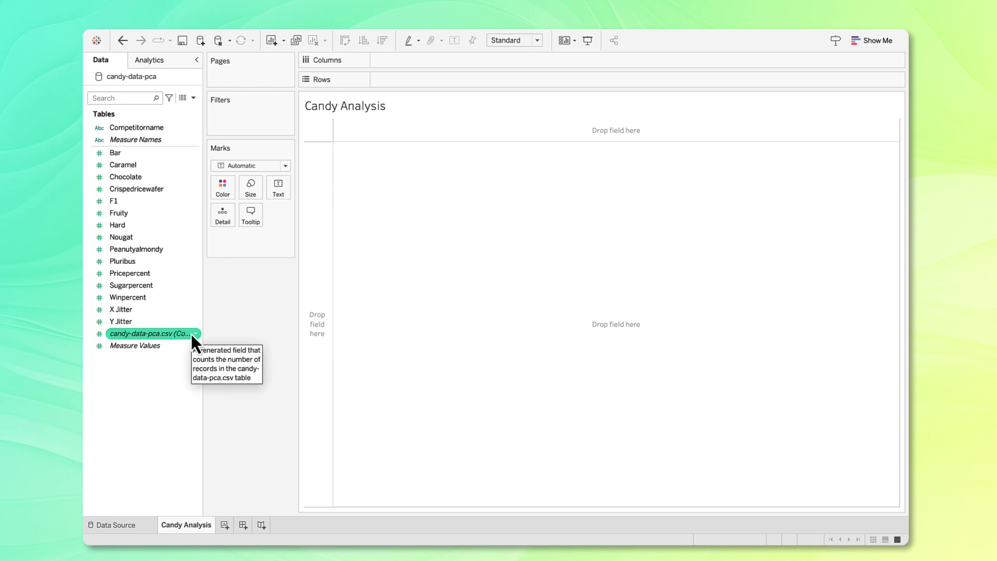
Step: Build a scatter plot from X Jitter and Y Jitter using Show Me
left_click(151, 314)
left_click(151, 322, "shift")
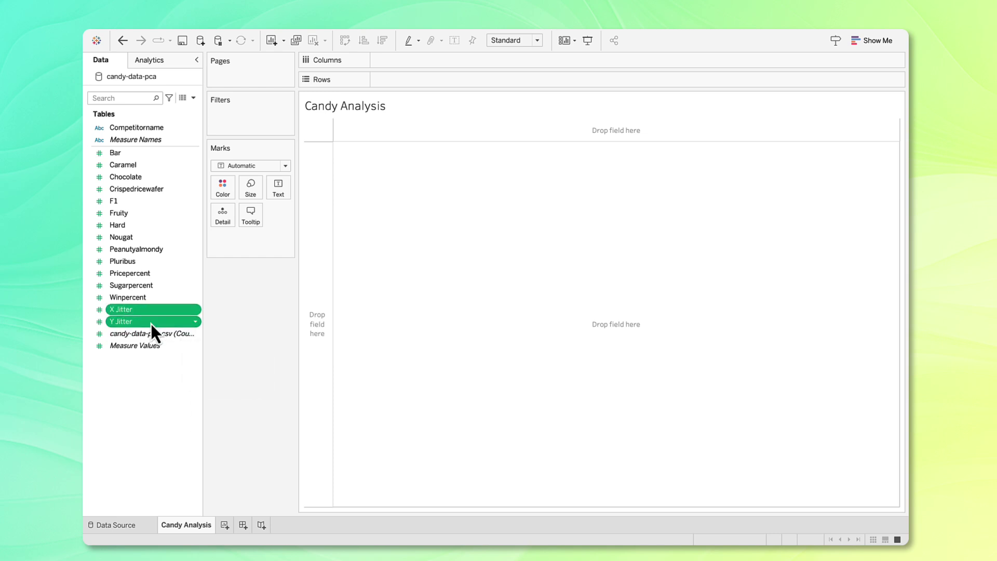
left_click(866, 40)
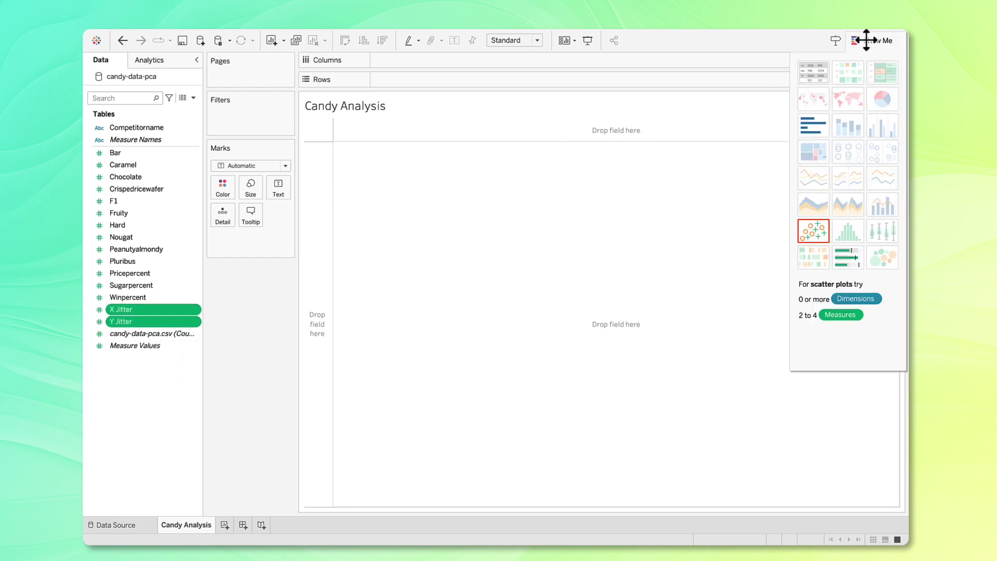
left_click(810, 233)
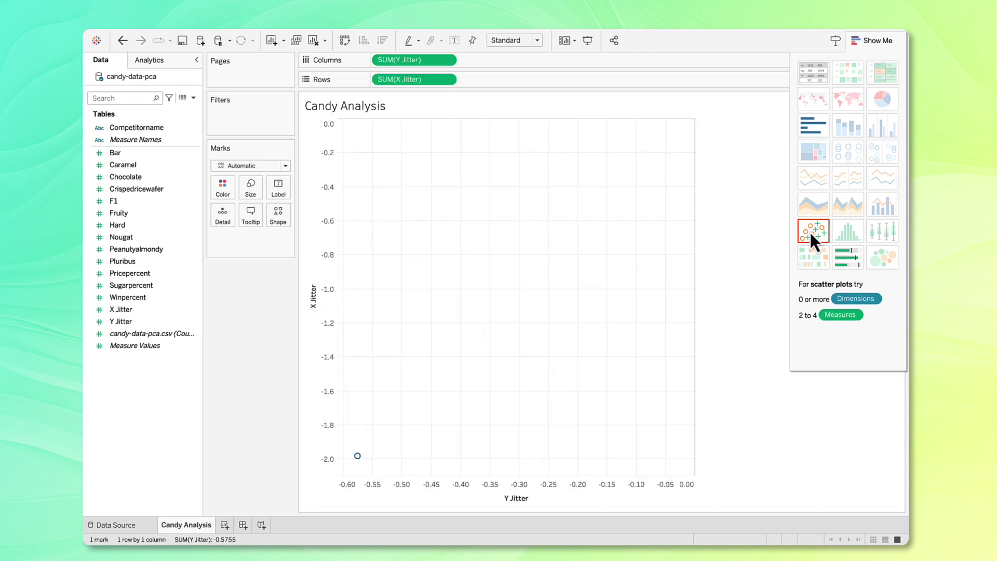
left_click(878, 41)
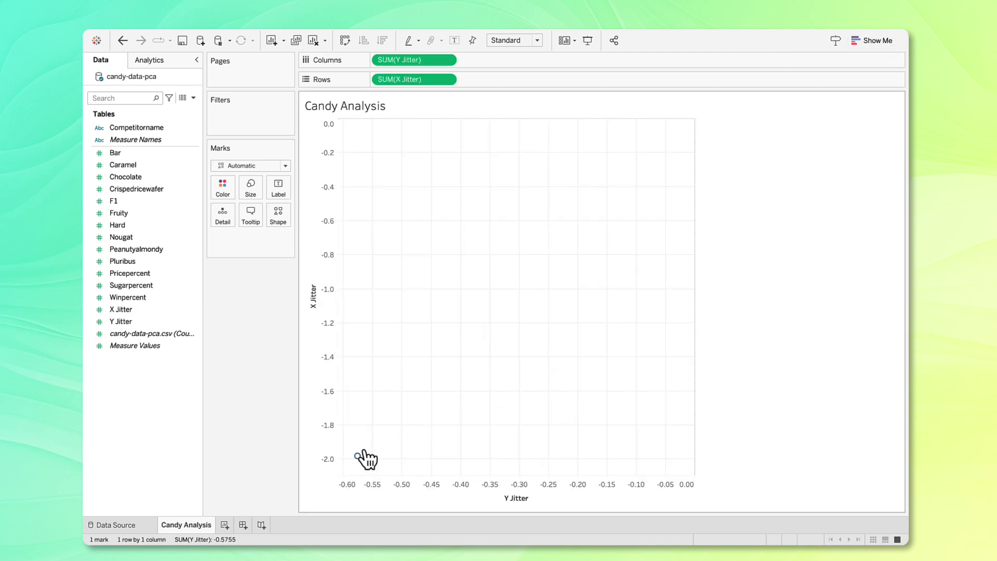
Step: Change both Y Jitter and X Jitter pills to Dimension so every candy plots
mouse_move(357, 459)
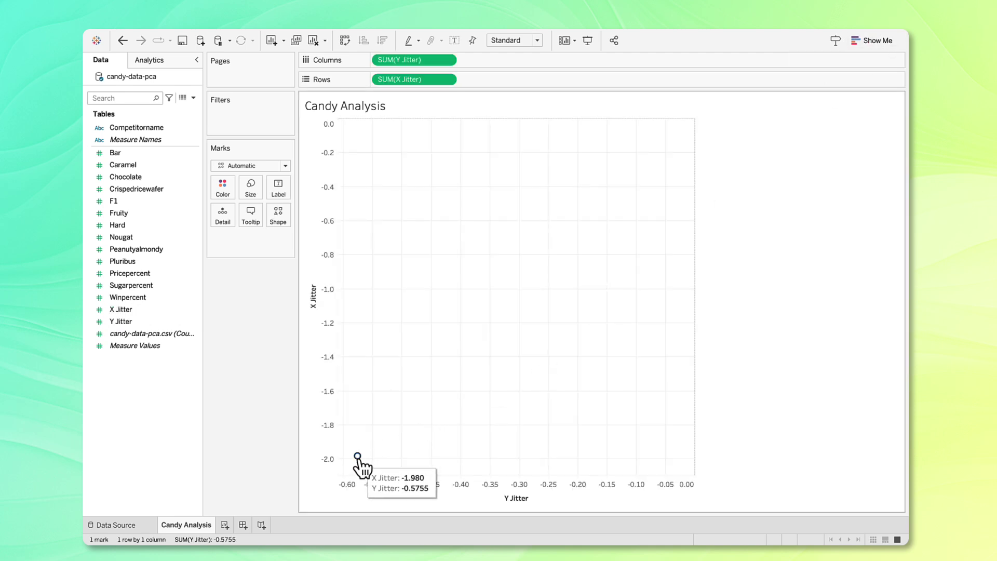
left_click(448, 60)
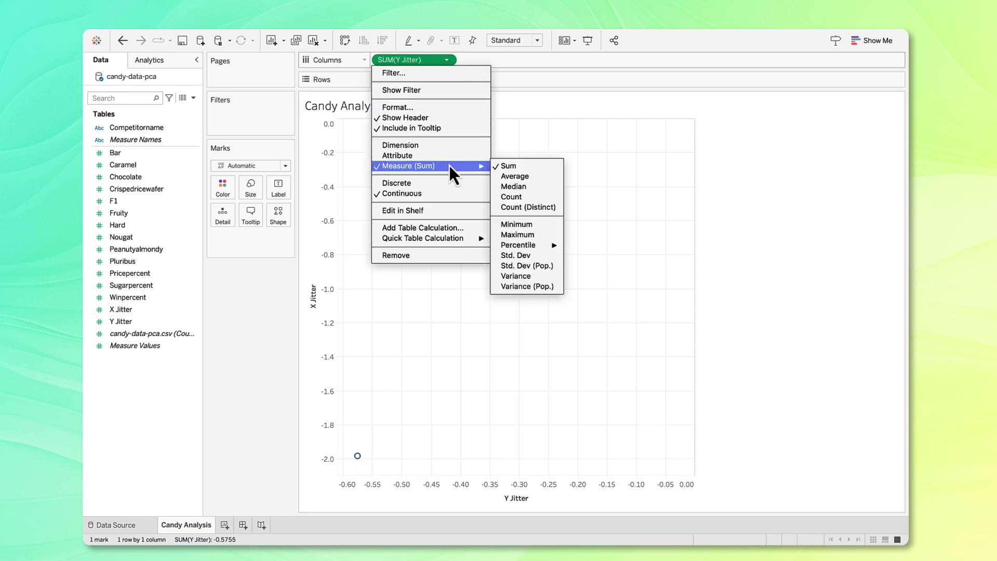
left_click(445, 145)
left_click(447, 79)
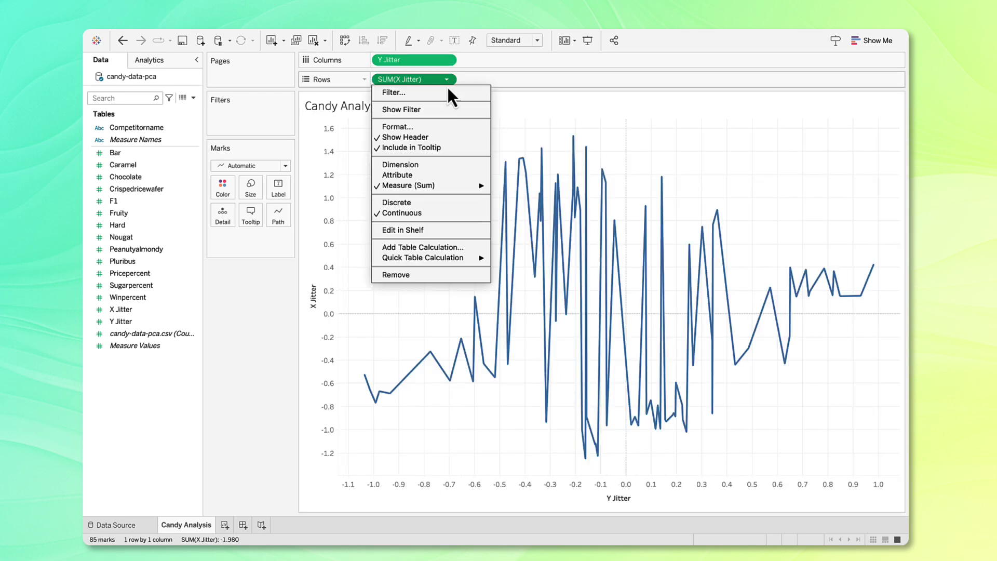
left_click(426, 166)
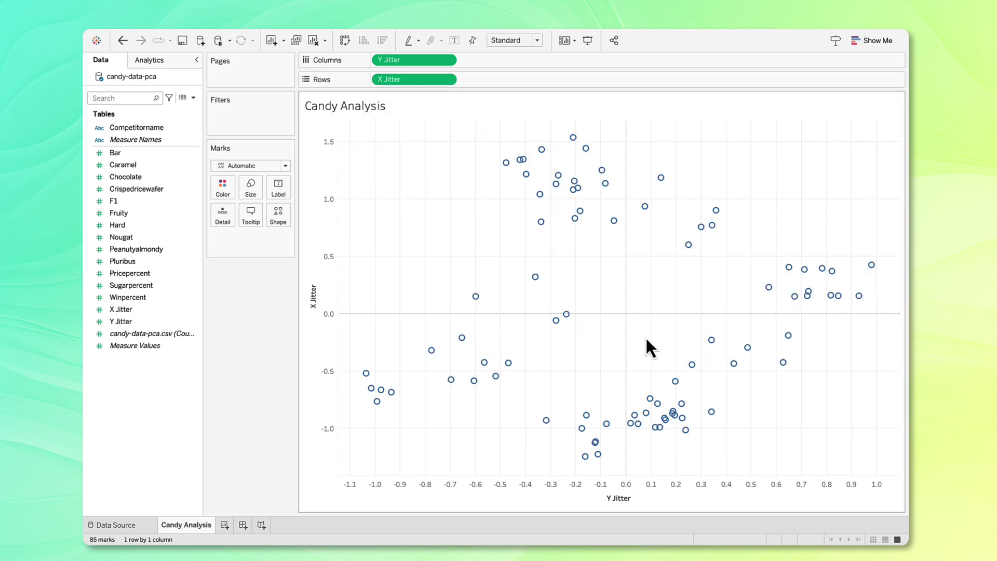
Step: Make the marks filled circles and swap rows and columns so X Jitter runs across
left_click(279, 215)
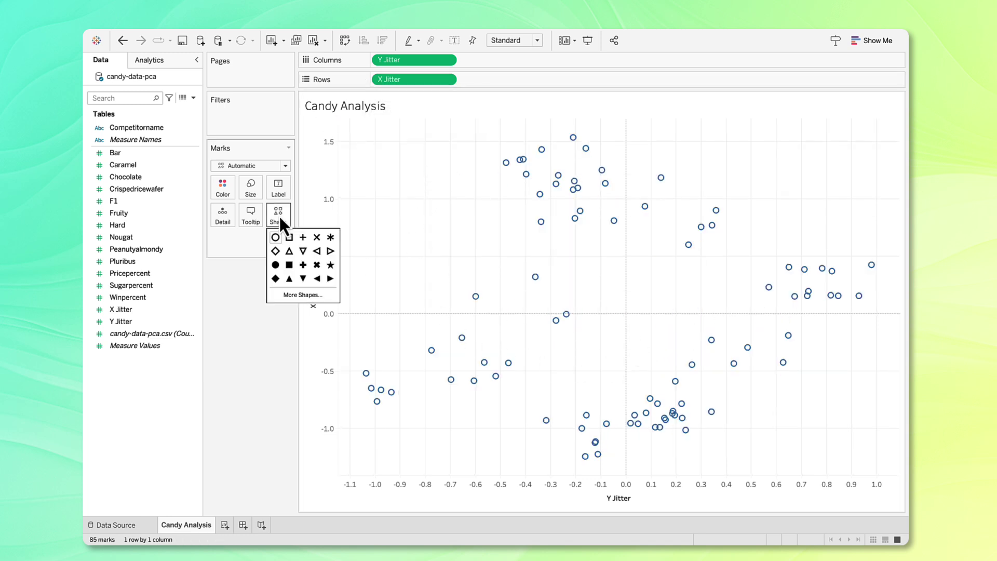
left_click(276, 265)
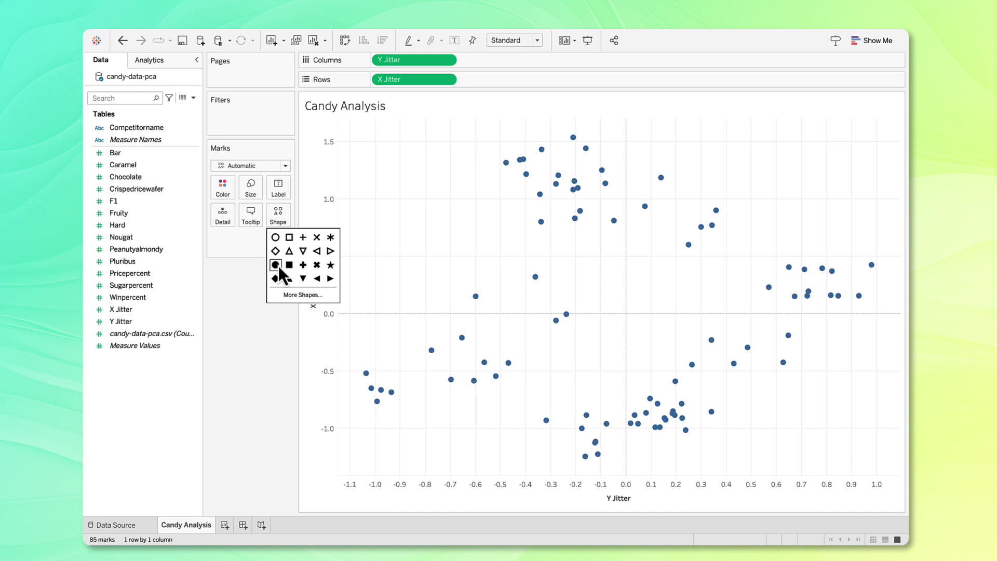
left_click(253, 317)
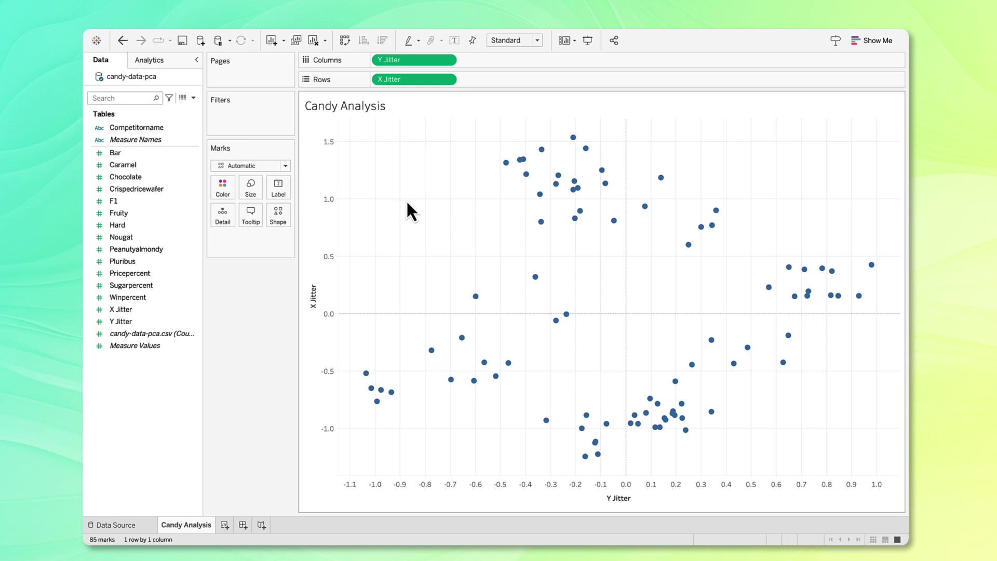
left_click(344, 40)
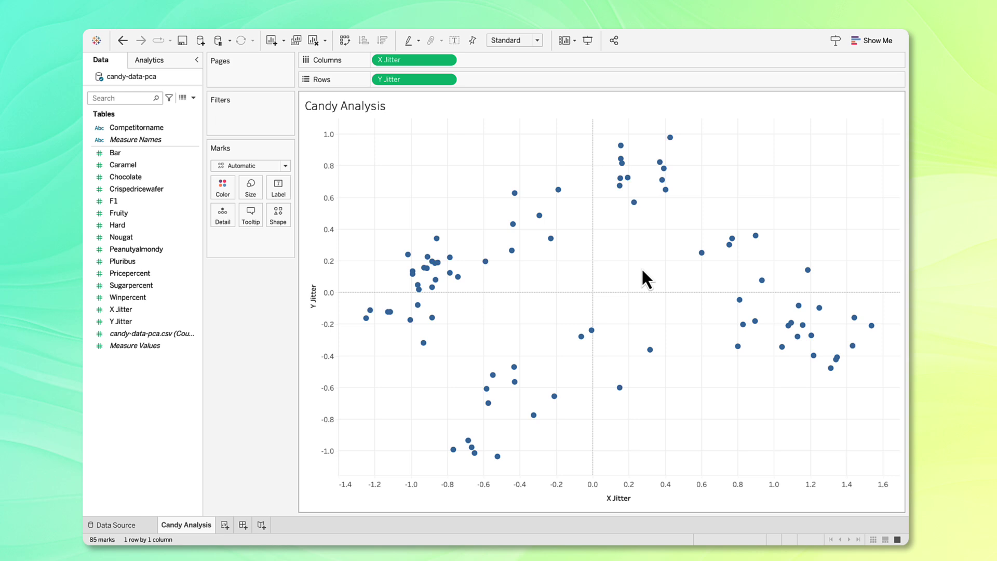
Step: Label dots with Competitorname and filter Winpercent to a minimum of 57.20
left_click(145, 129)
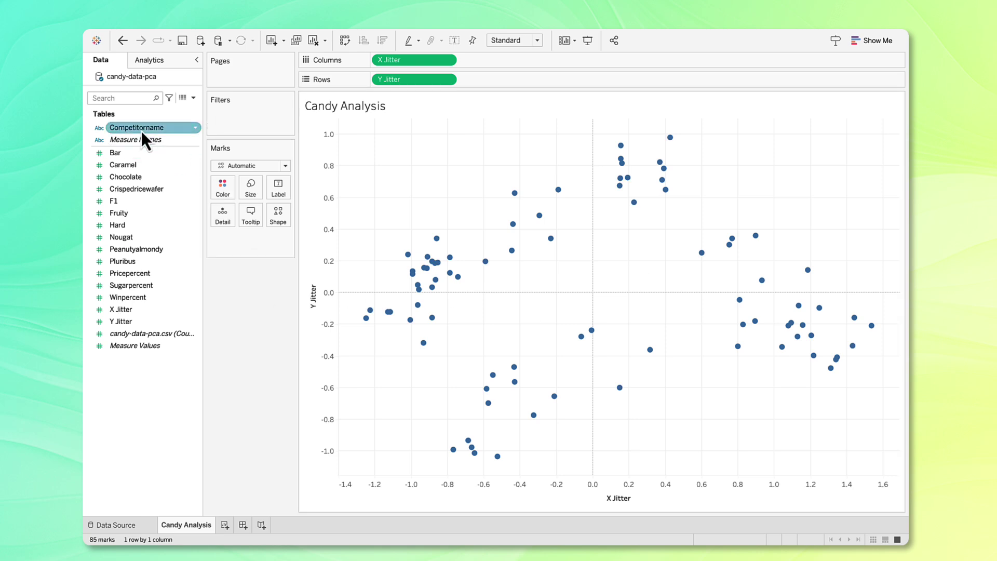
left_click_drag(142, 131, 283, 189)
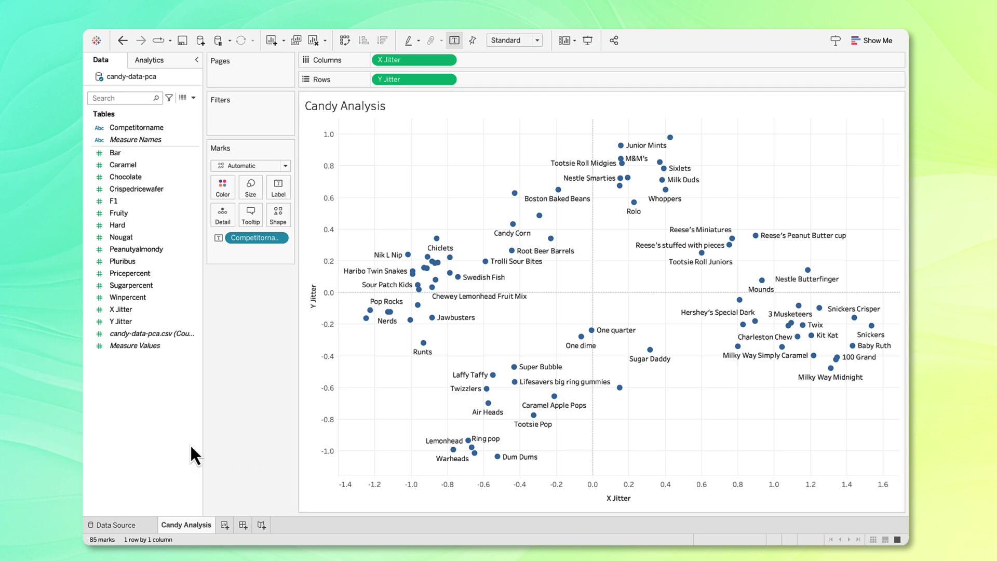
left_click(159, 296)
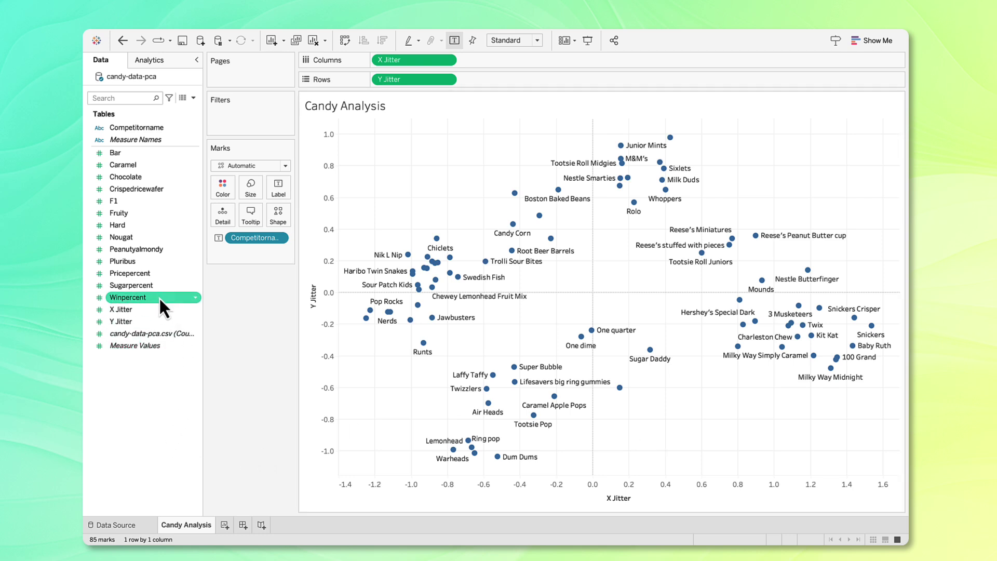
left_click(195, 299)
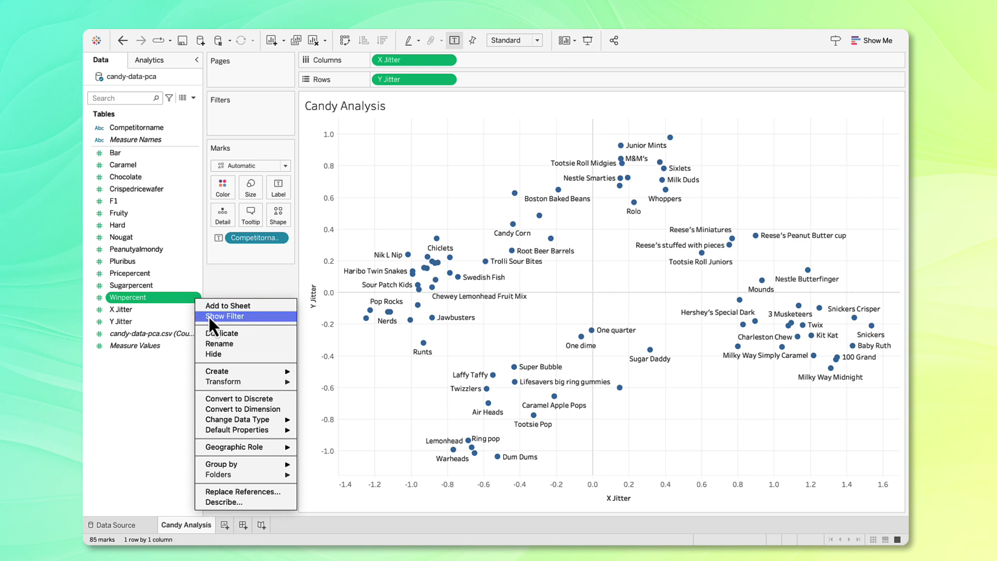
left_click(208, 316)
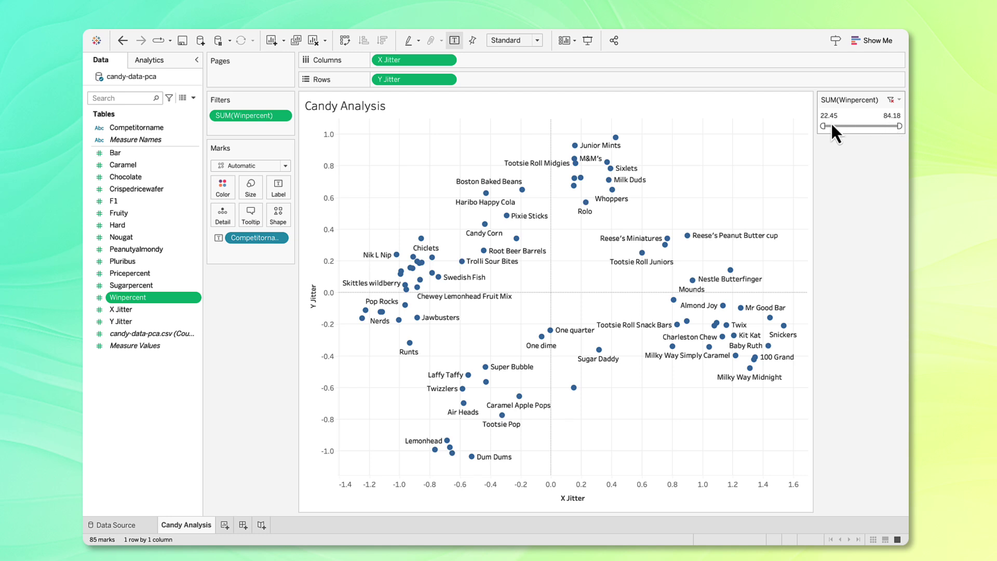
left_click_drag(824, 125, 864, 129)
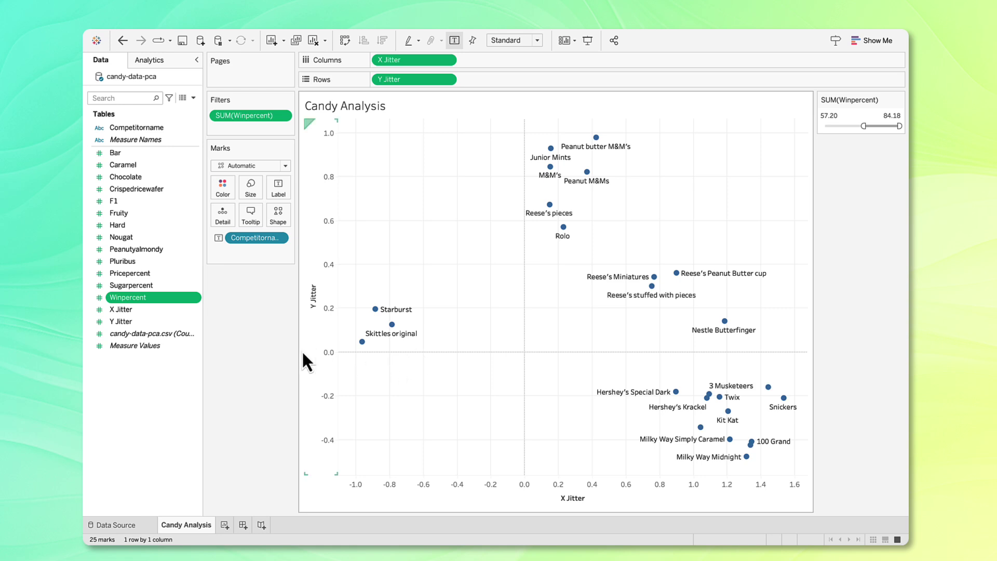
Step: Shade the dots by Winpercent and switch the left pane to Analytics
left_click_drag(136, 301, 228, 188)
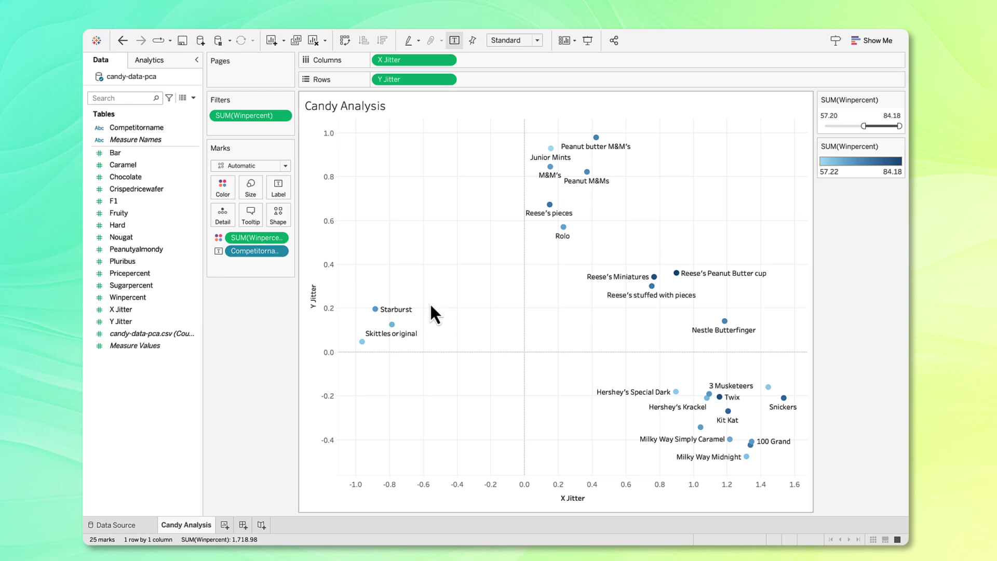
mouse_move(362, 342)
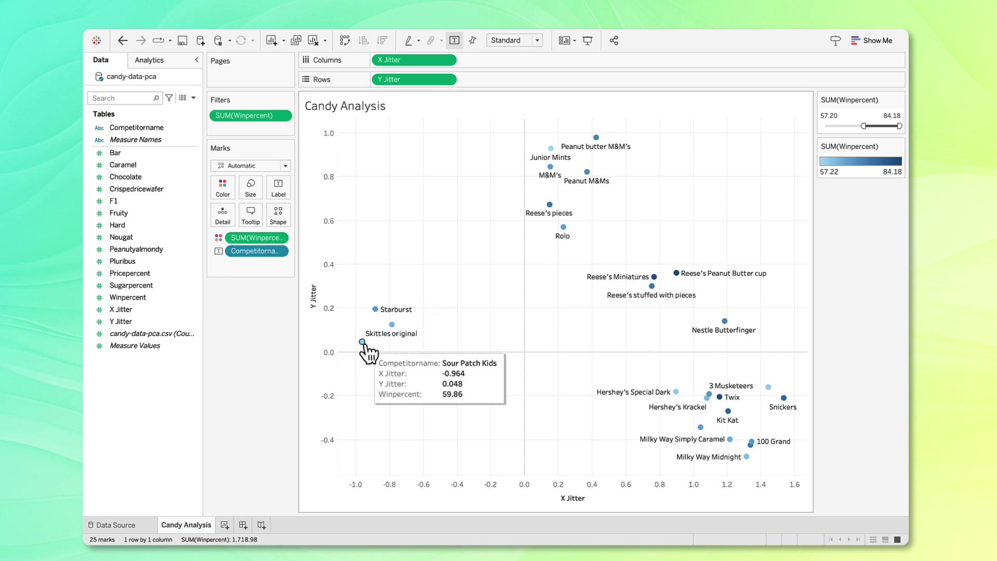
mouse_move(393, 325)
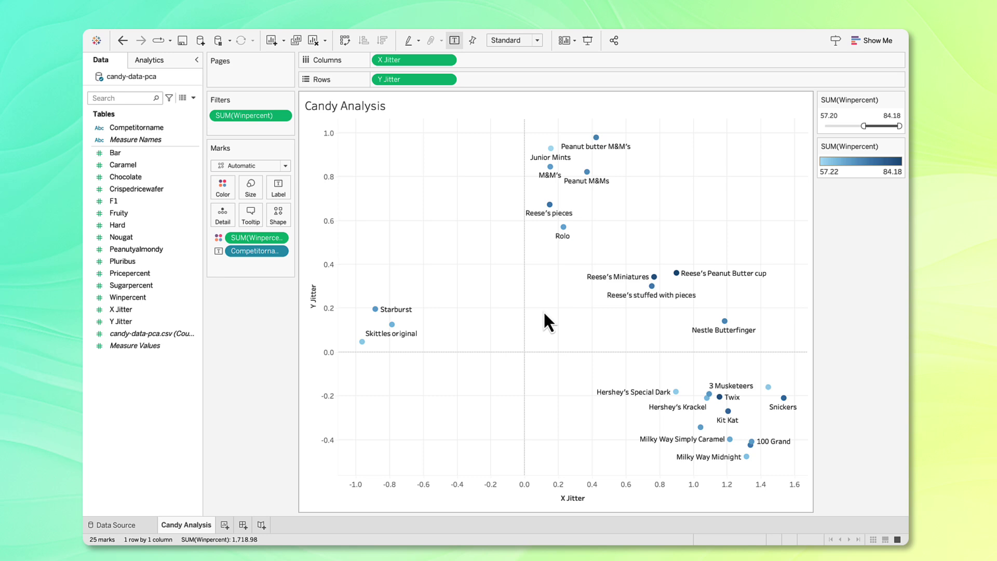
left_click(150, 60)
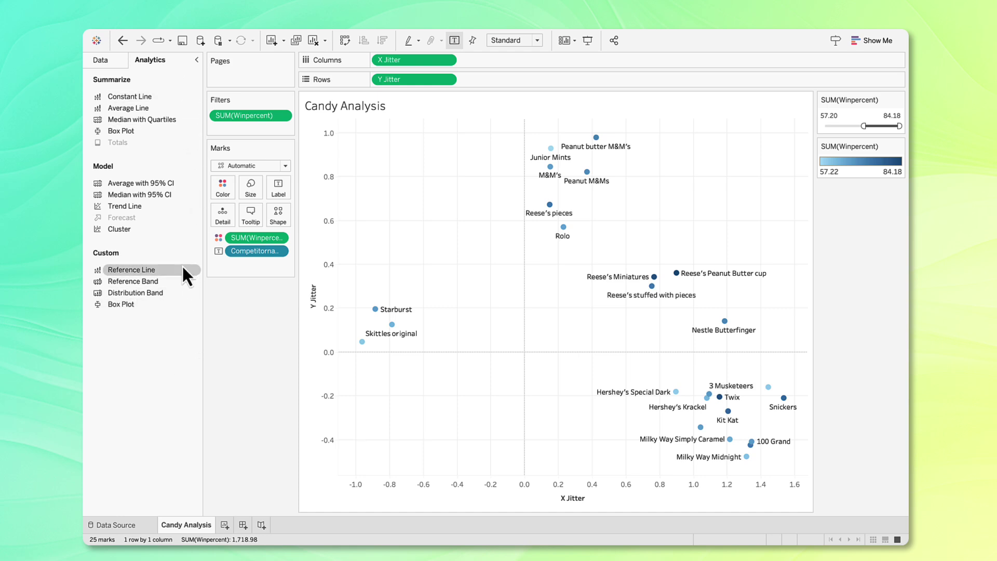
Step: Add a 4-cluster grouping on X Jitter and Y Jitter, removing Winpercent from the variables
double_click(120, 230)
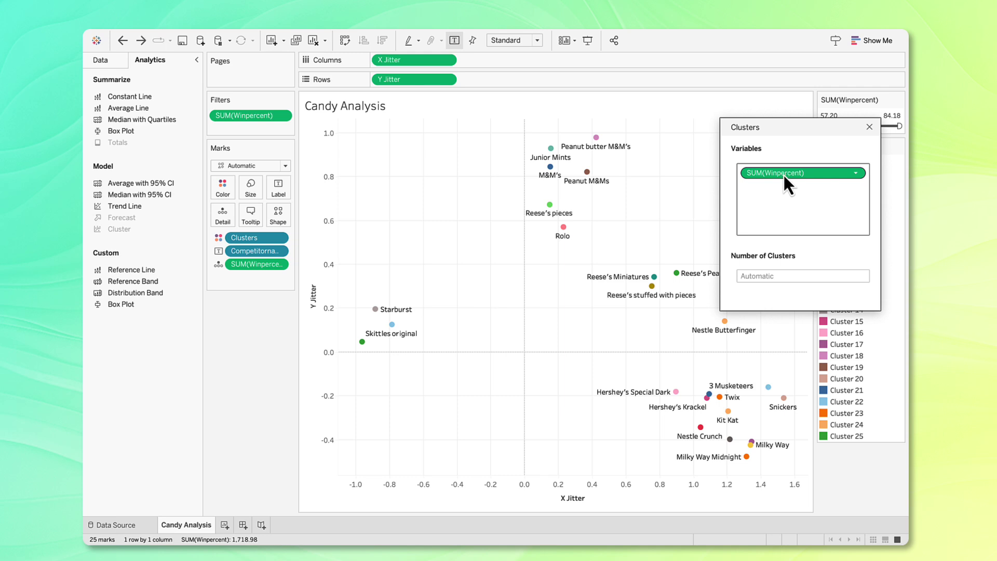
left_click_drag(783, 173, 248, 400)
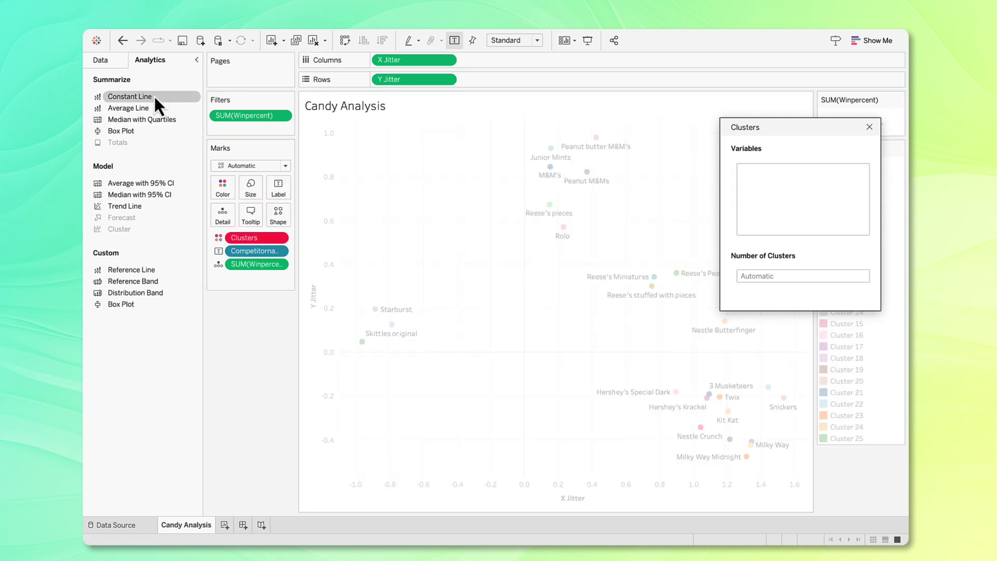
left_click(99, 60)
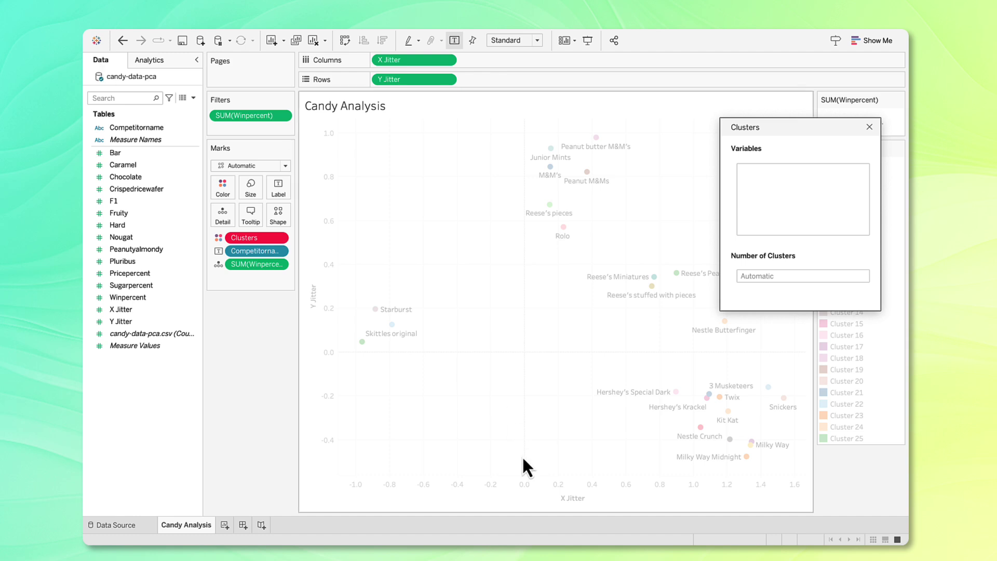
left_click(163, 321)
left_click(145, 310)
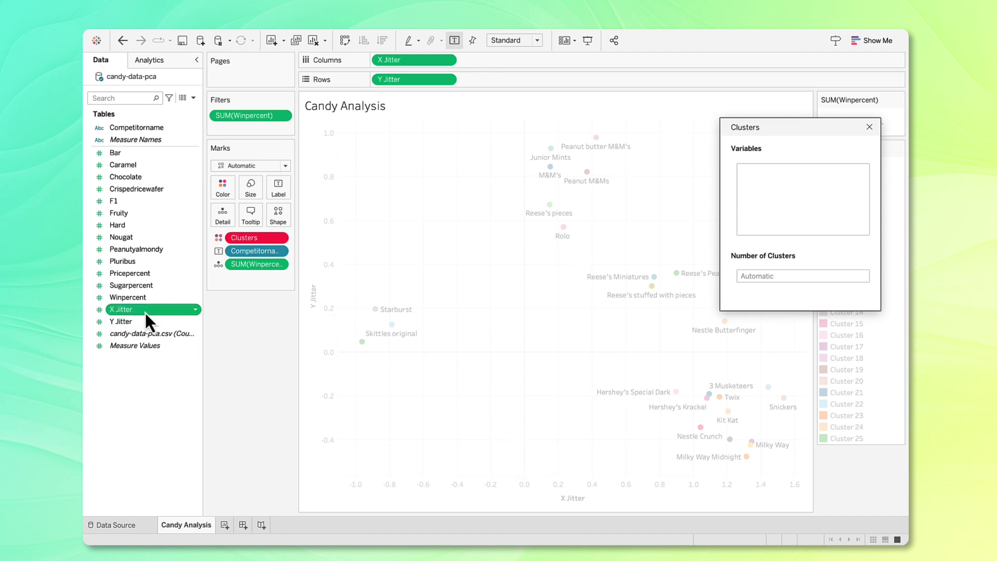
left_click(146, 321, "shift")
left_click_drag(176, 307, 789, 216)
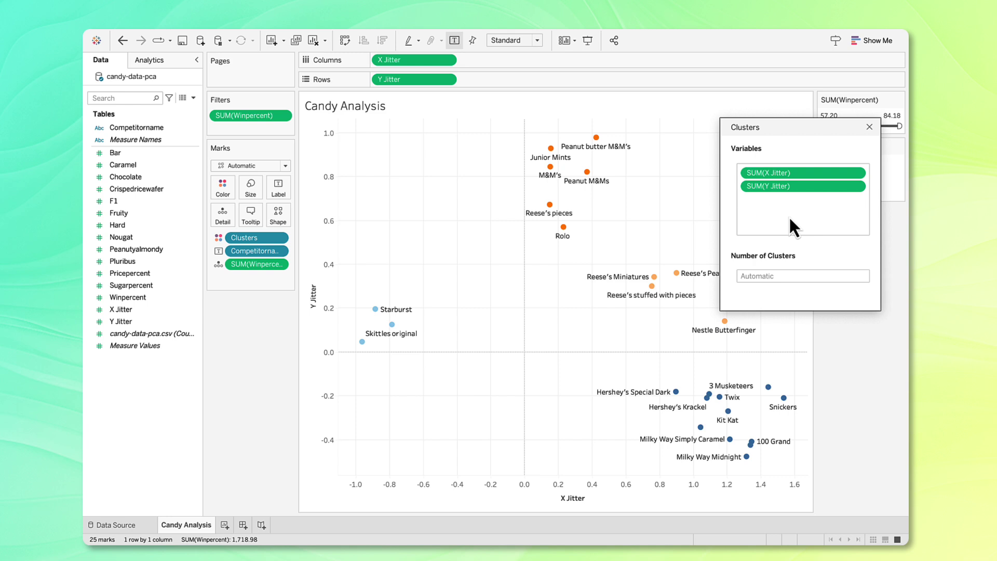
left_click(767, 275)
type("4")
left_click(866, 445)
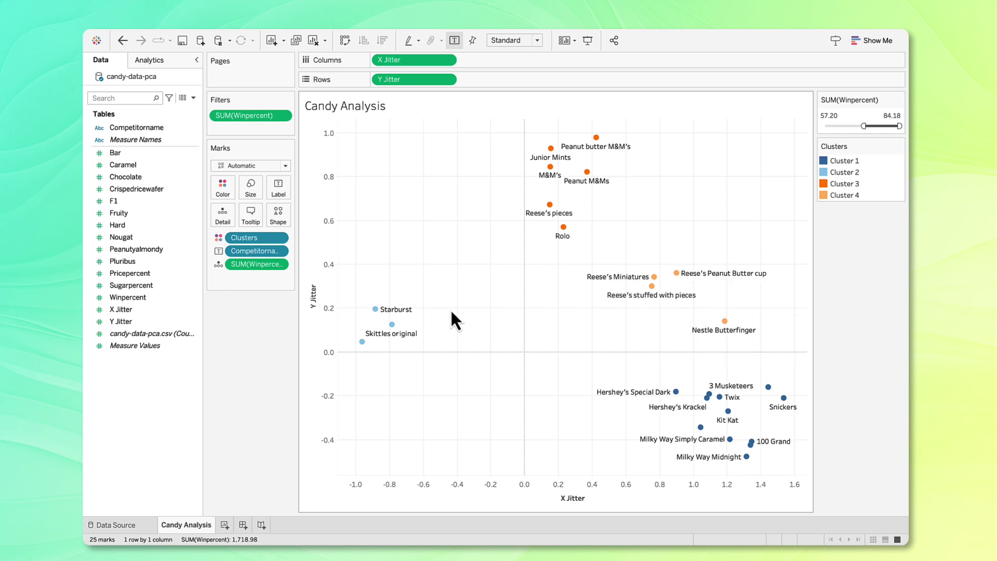
mouse_move(392, 326)
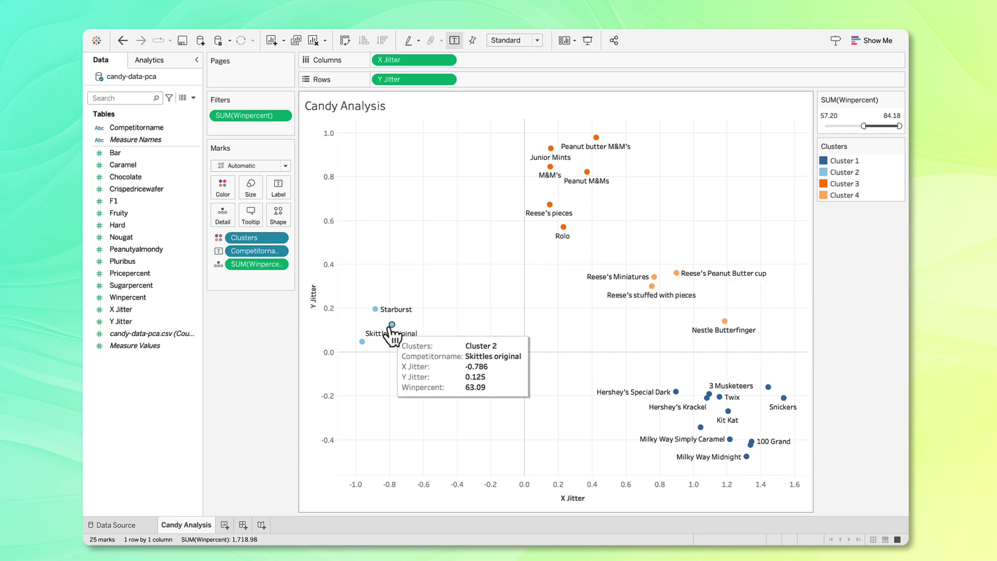
mouse_move(366, 345)
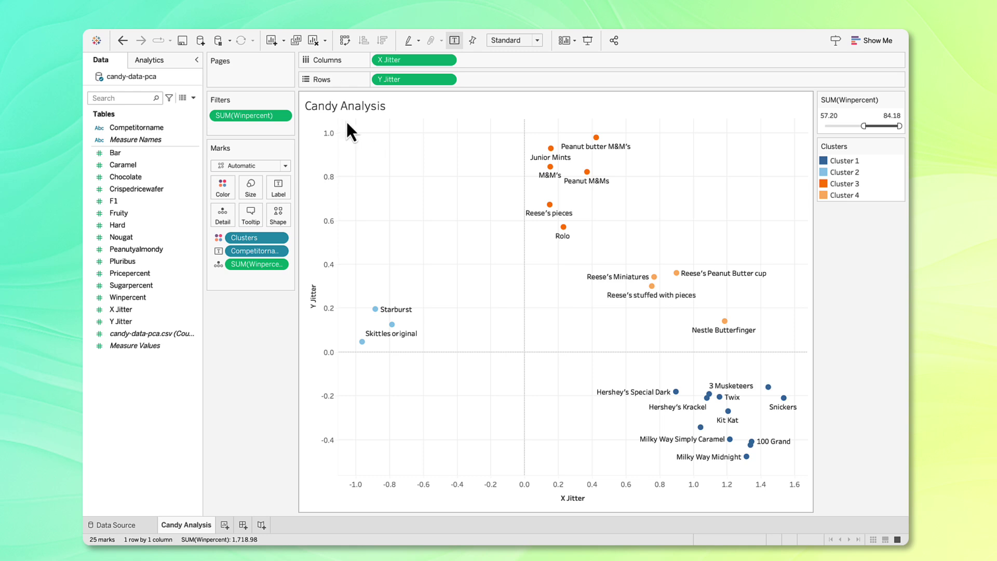
Step: Keep only the plotted candies and set the Winpercent filter minimum to 59.20
left_click_drag(346, 120, 805, 472)
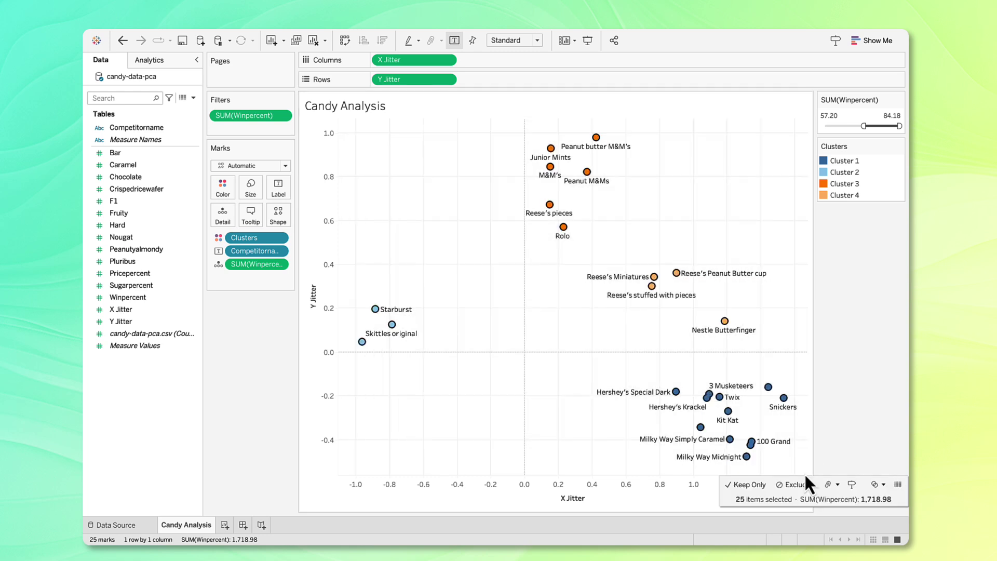
left_click(755, 486)
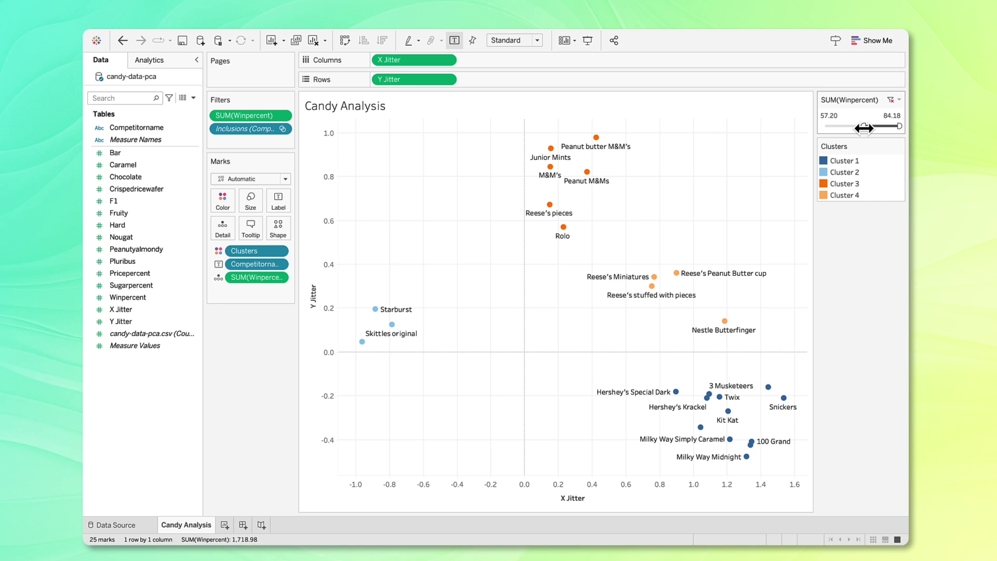
left_click_drag(862, 126, 870, 127)
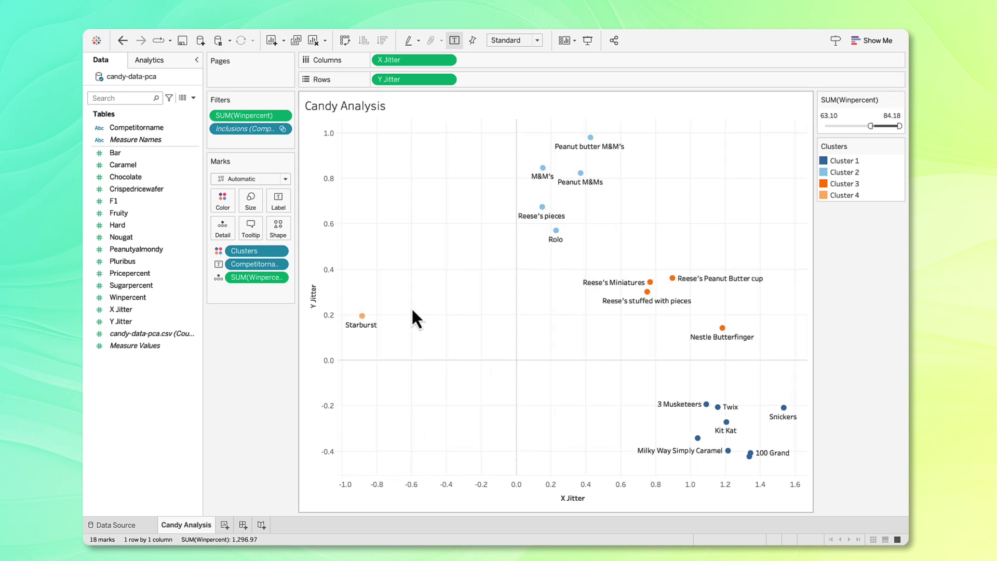
mouse_move(363, 321)
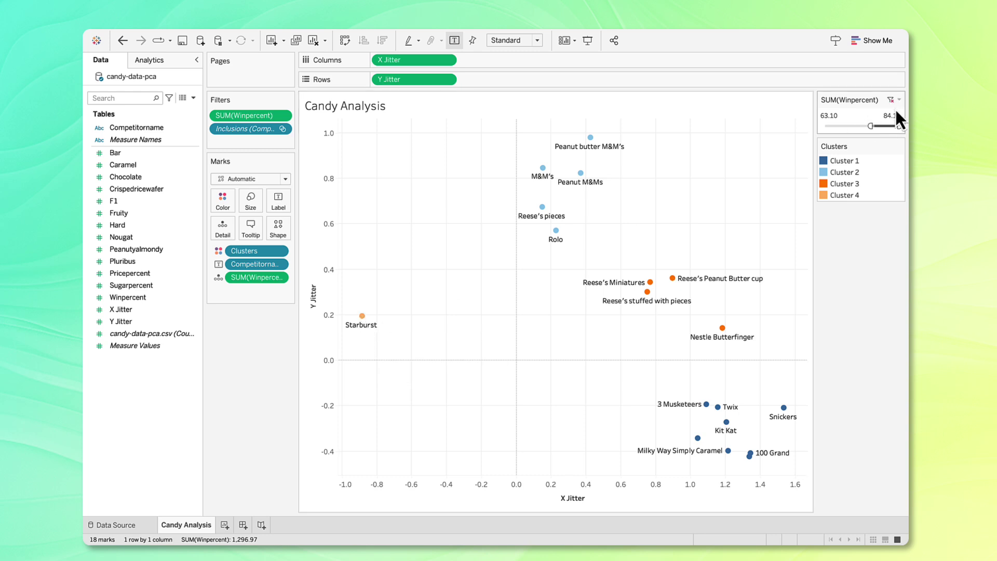
left_click_drag(871, 126, 882, 126)
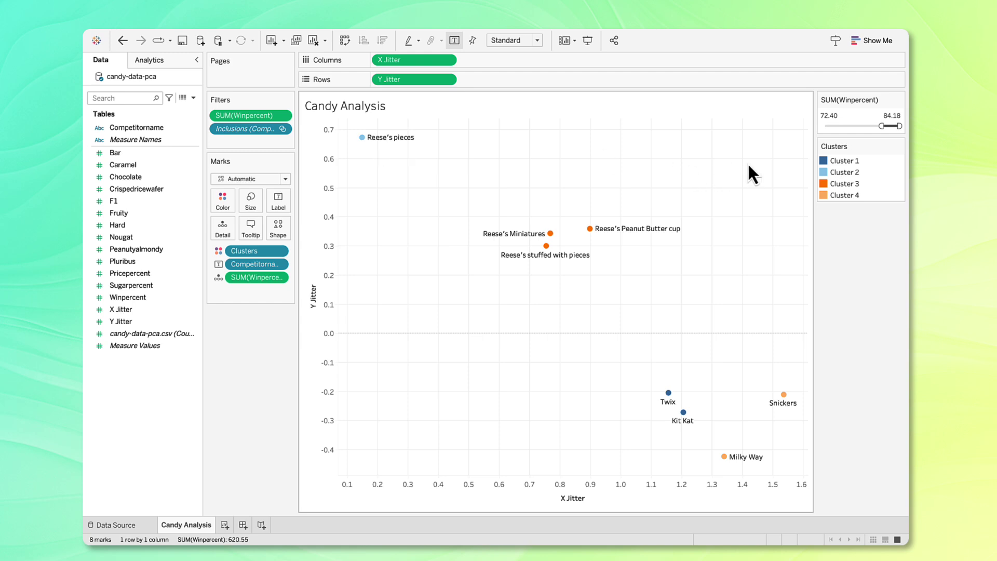
left_click_drag(881, 126, 893, 126)
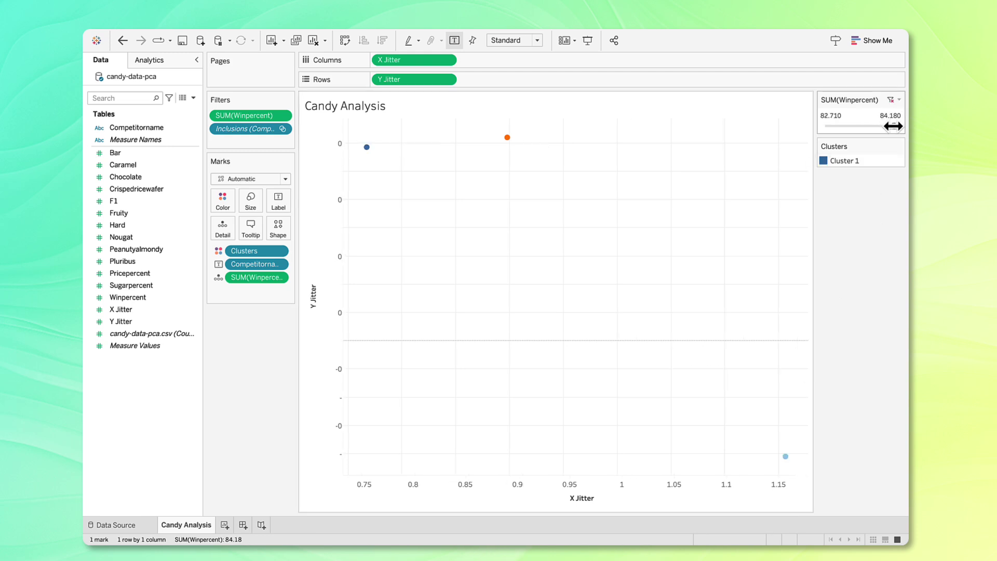
mouse_move(588, 308)
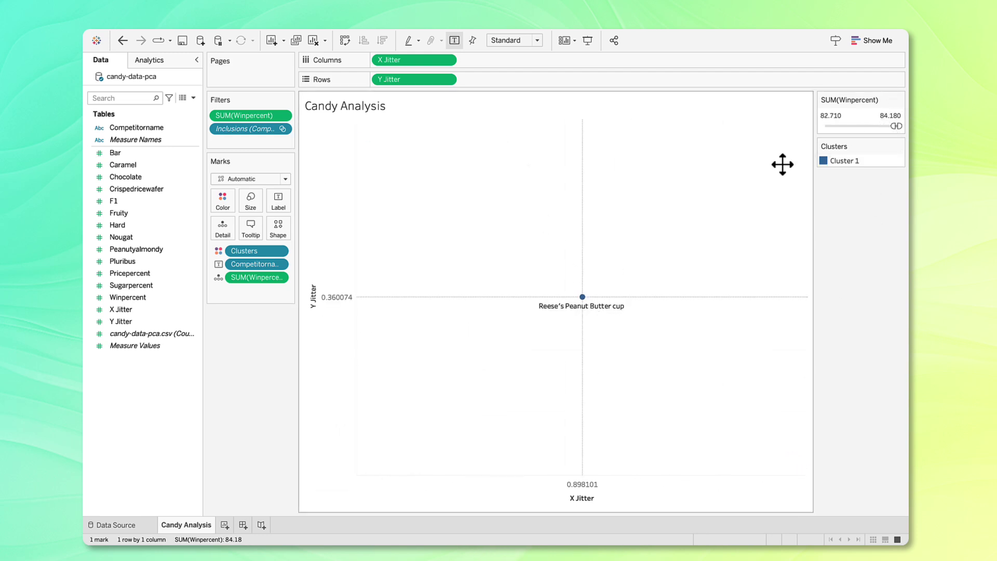
left_click_drag(892, 126, 866, 126)
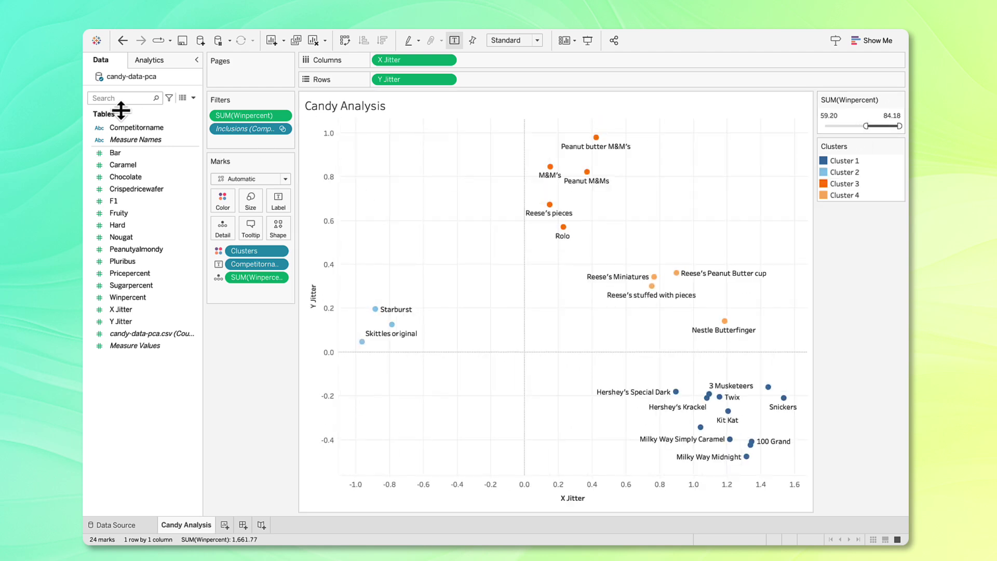
Step: Show a Competitorname filter and clear all candy names
left_click(130, 128)
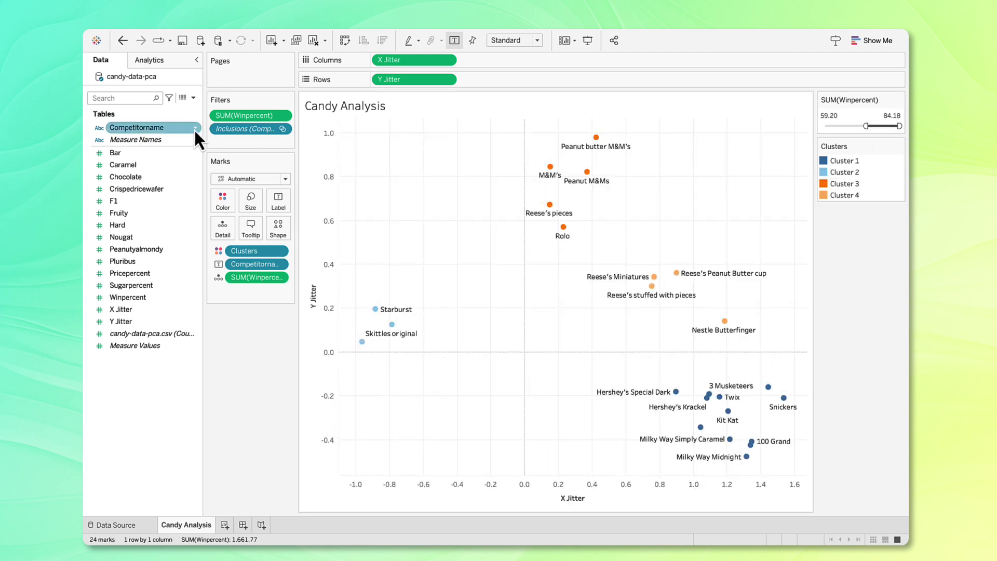
left_click(195, 129)
left_click(207, 146)
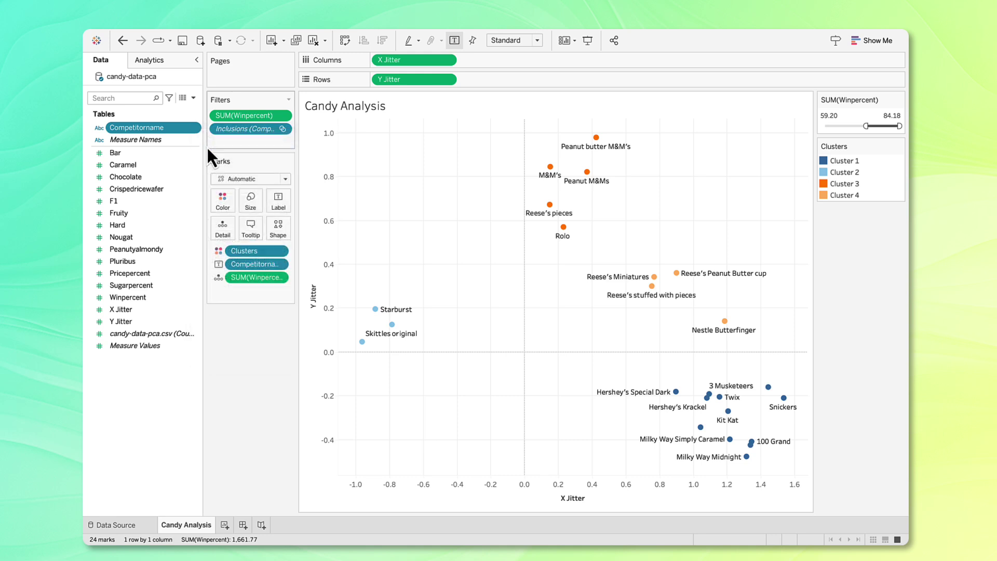
left_click(824, 115)
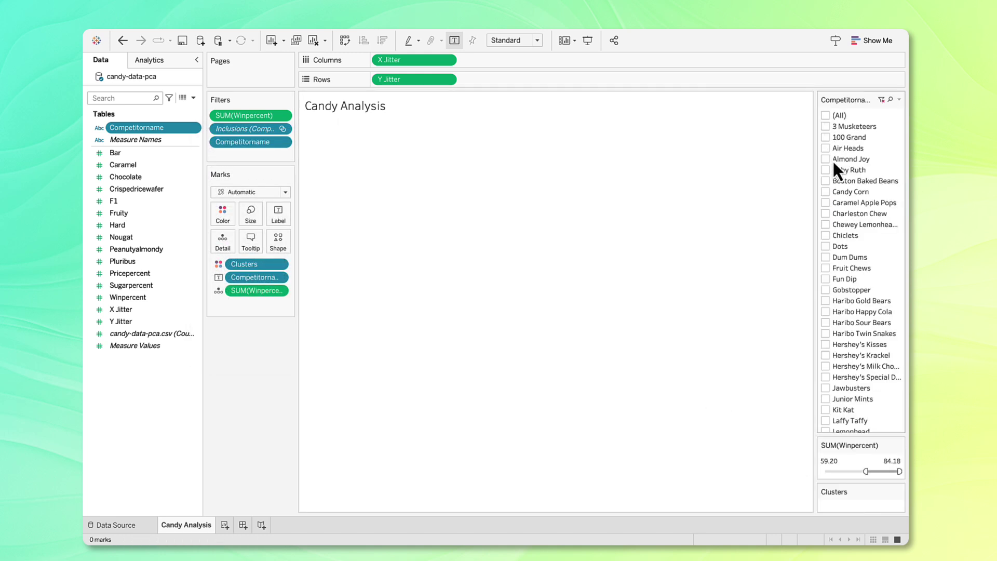
Step: Check Twix, Starburst and Reese's Peanut Butter cup, leaving Reese's pieces unchecked
scroll(834, 247, "down", 15)
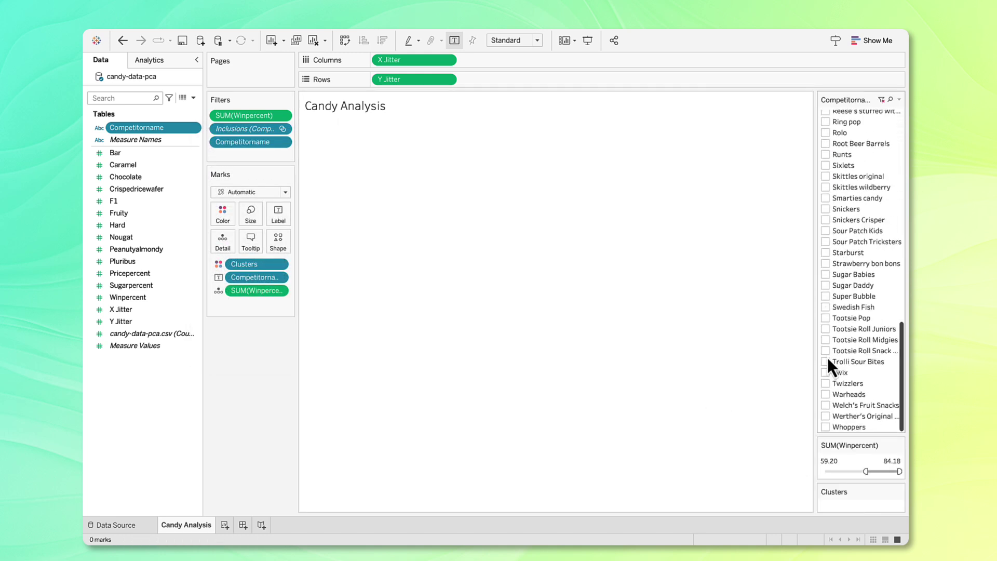
left_click(826, 373)
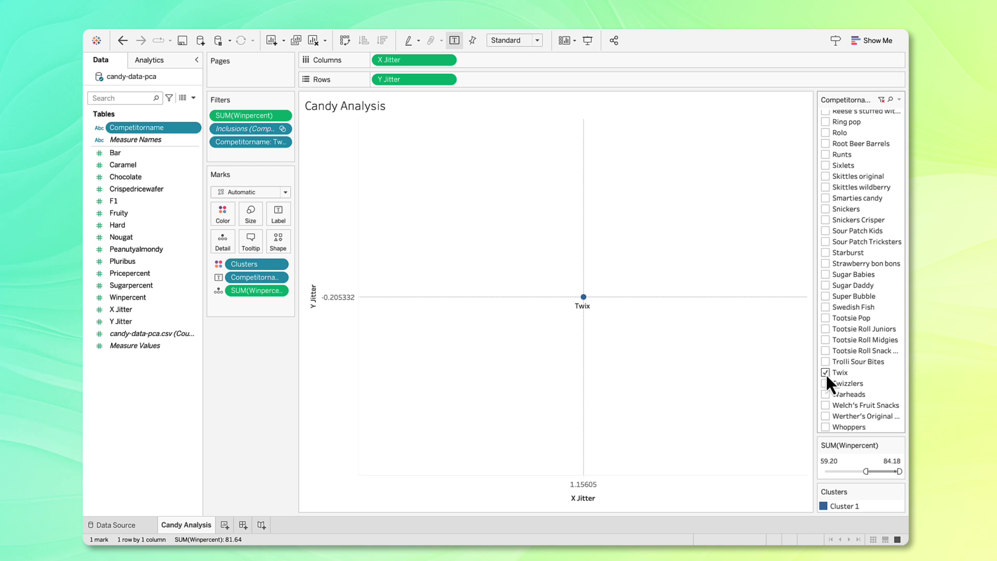
left_click(825, 254)
scroll(825, 257, "up", 3)
left_click(825, 189)
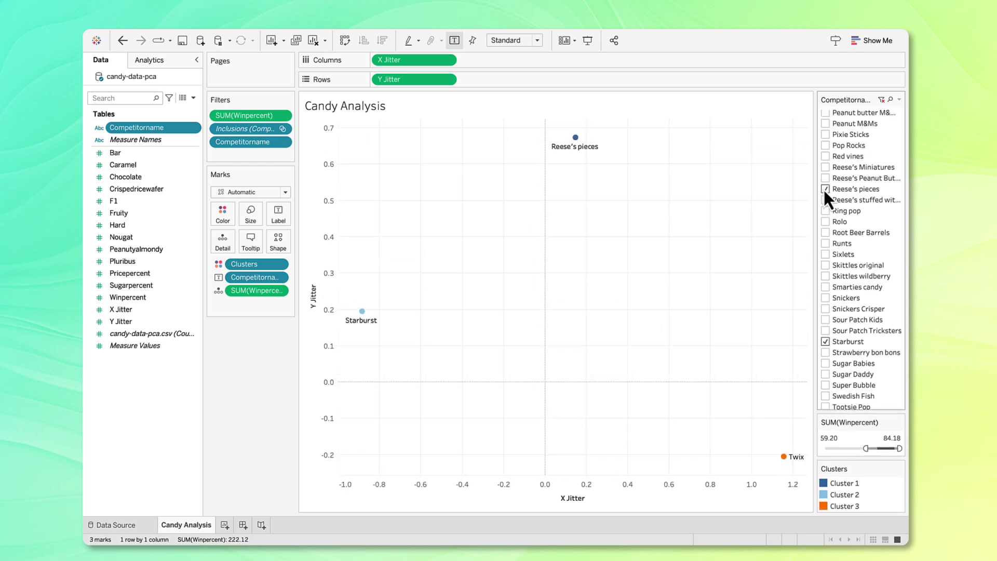
left_click(825, 180)
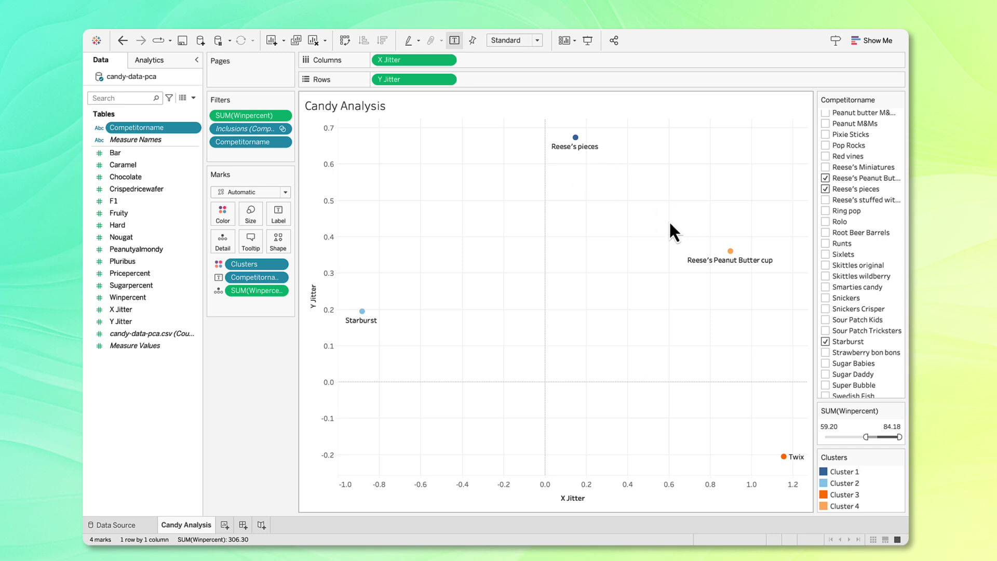
mouse_move(580, 143)
mouse_move(735, 258)
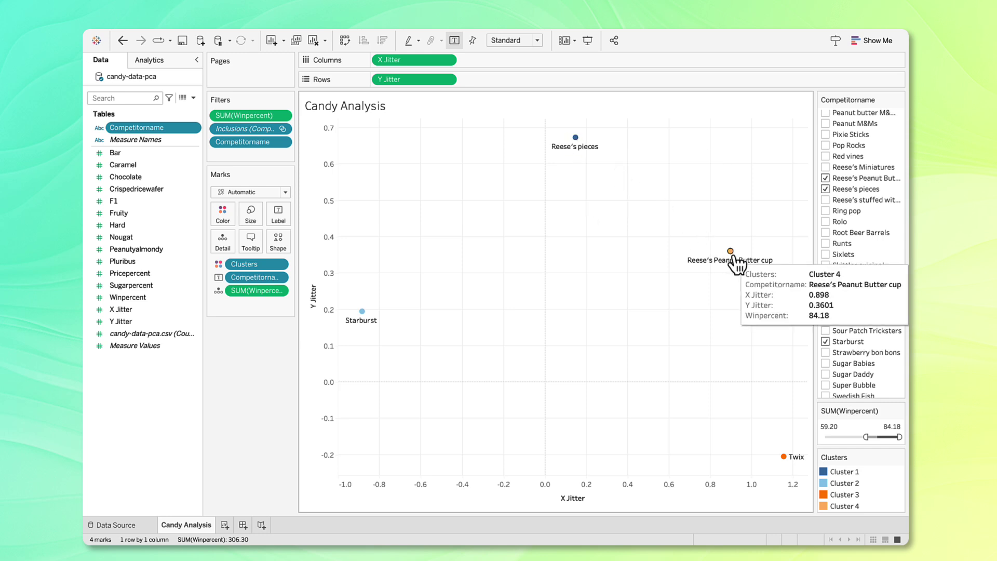
left_click(826, 189)
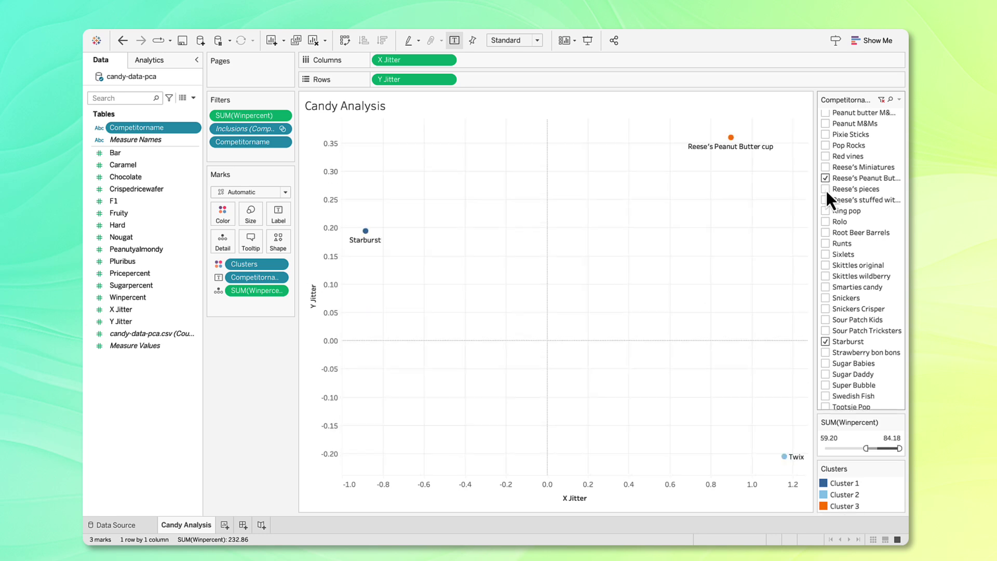